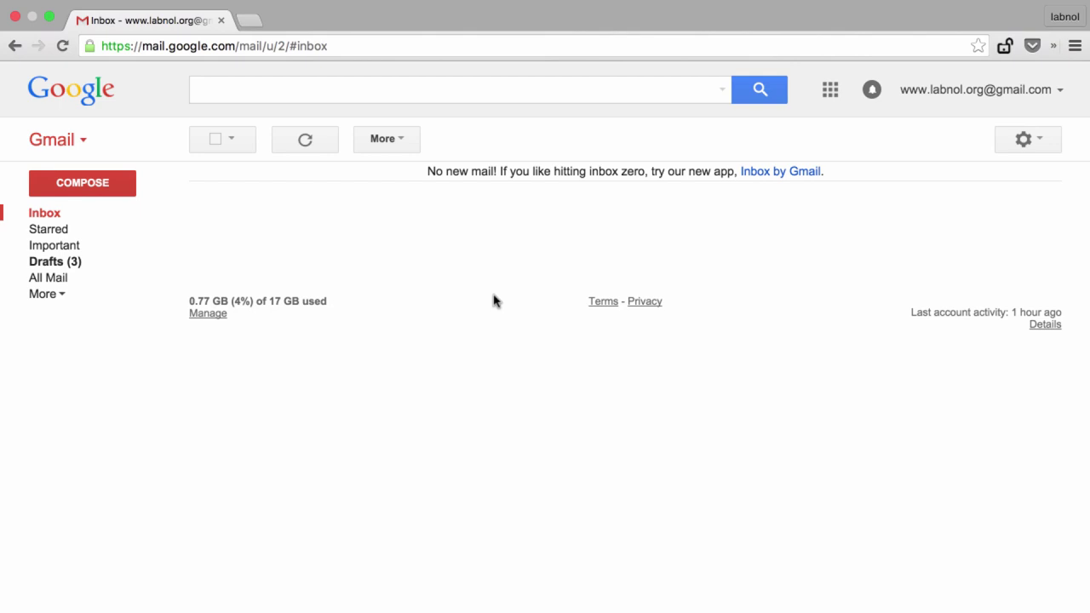
# Step: Create a Gmail filter forwarding apple.com mail with attachments to the account's forwarding address
pyautogui.click(721, 94)
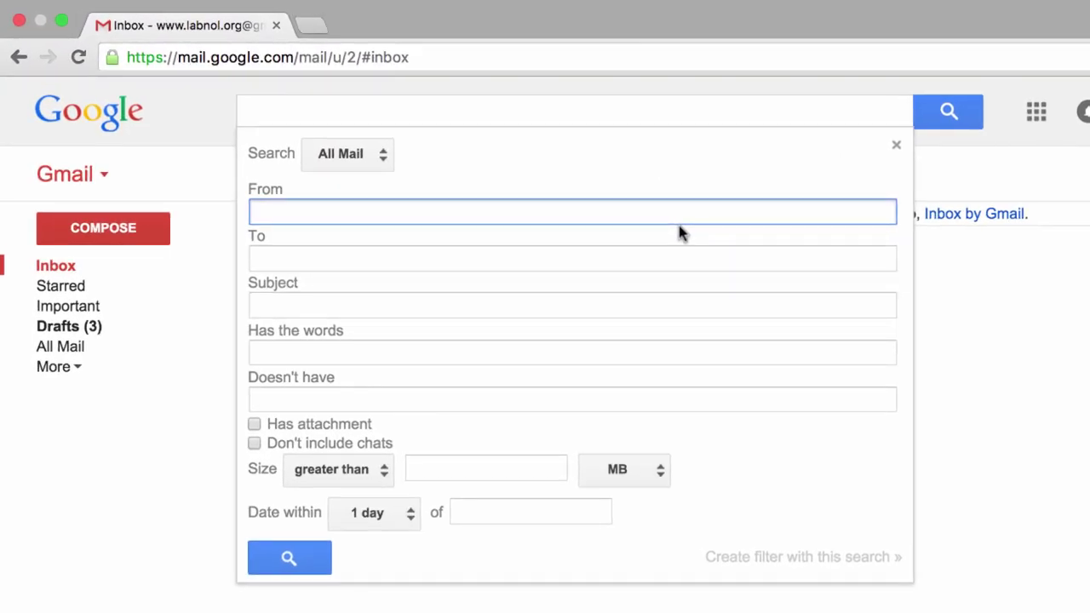
pyautogui.write('apple.com')
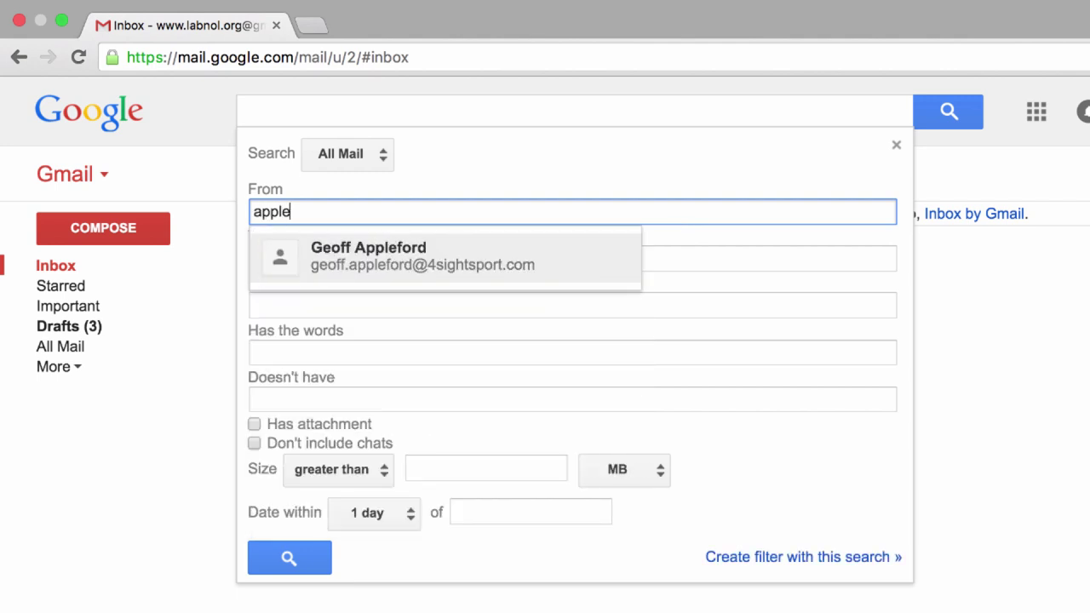
pyautogui.click(255, 426)
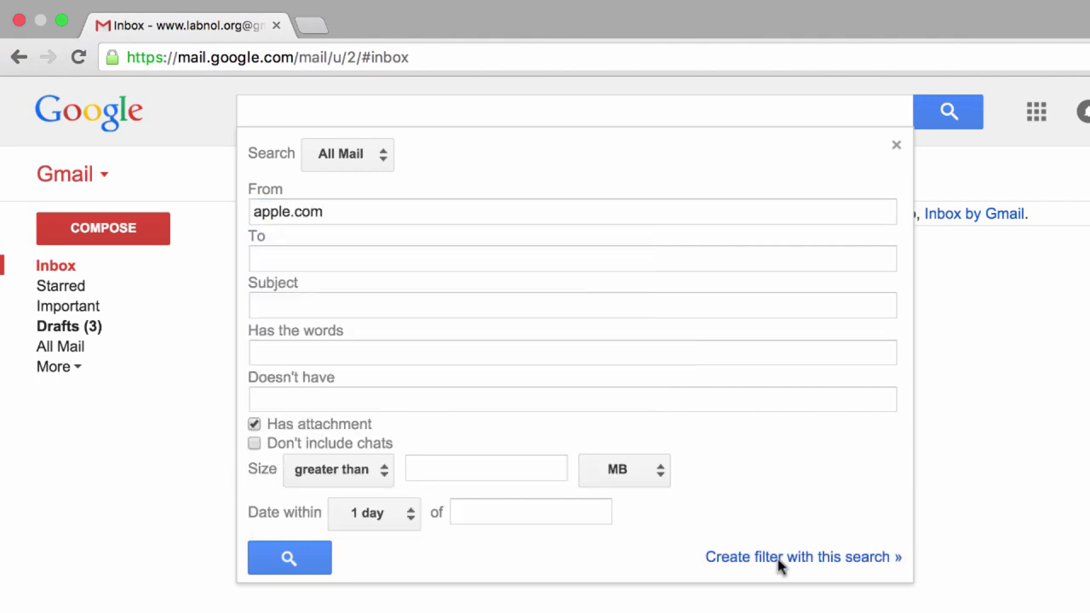
pyautogui.click(805, 558)
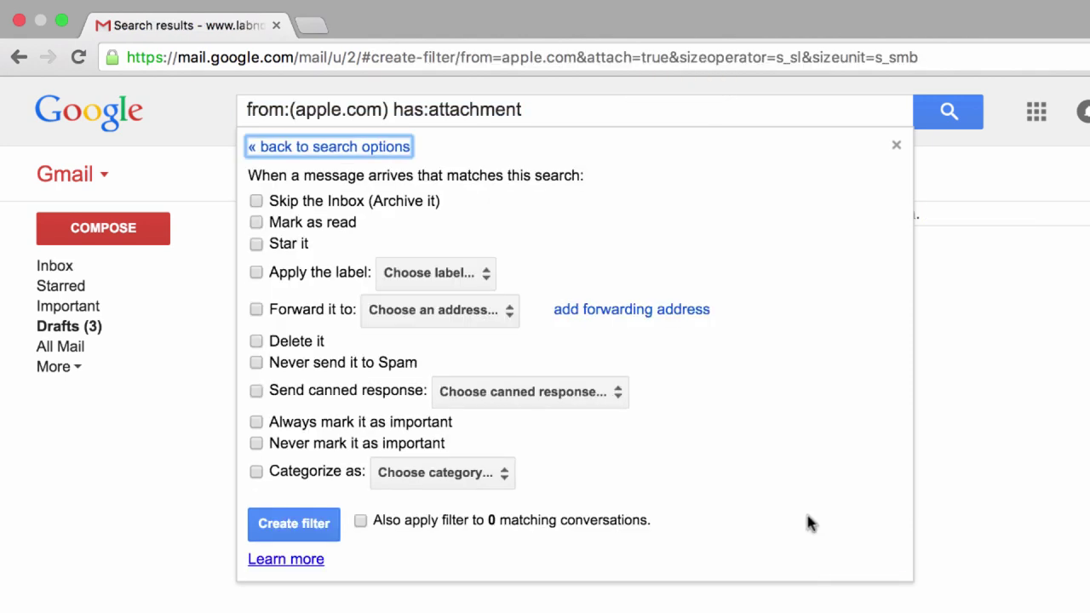
pyautogui.click(257, 312)
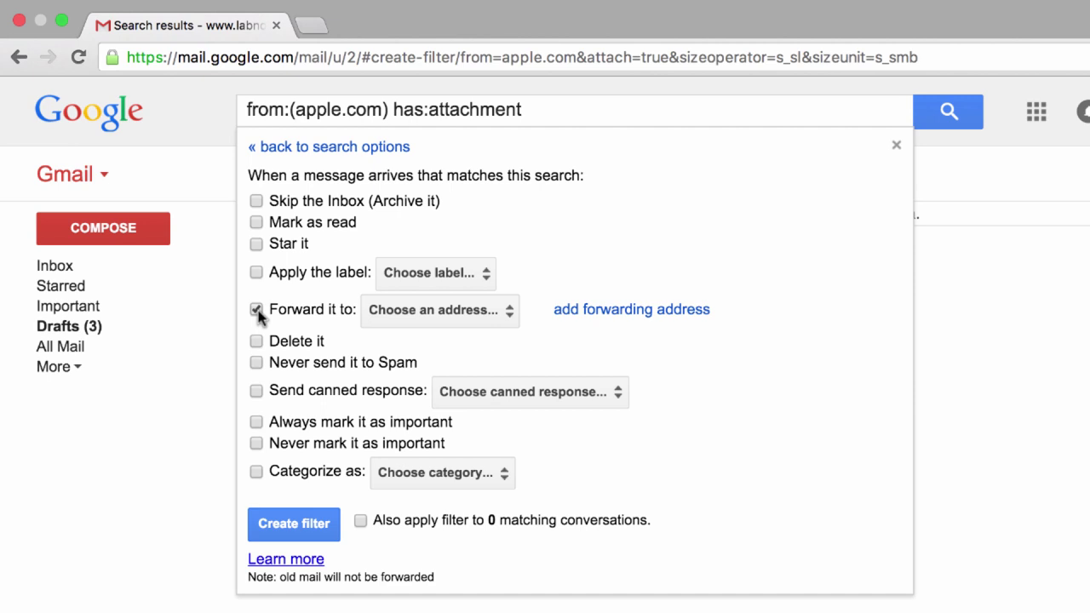
pyautogui.click(444, 312)
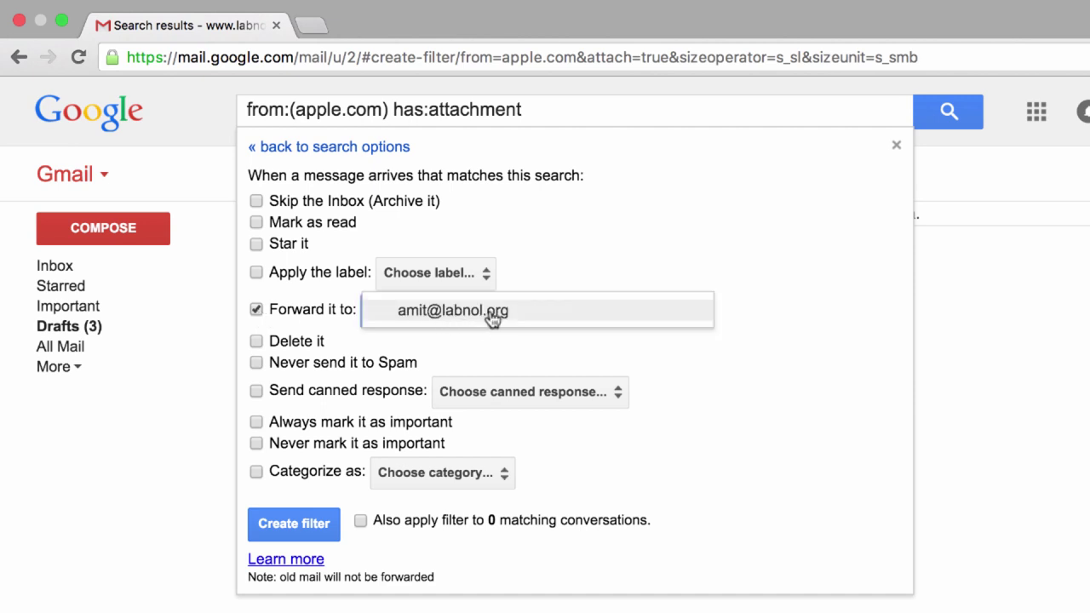
pyautogui.click(489, 319)
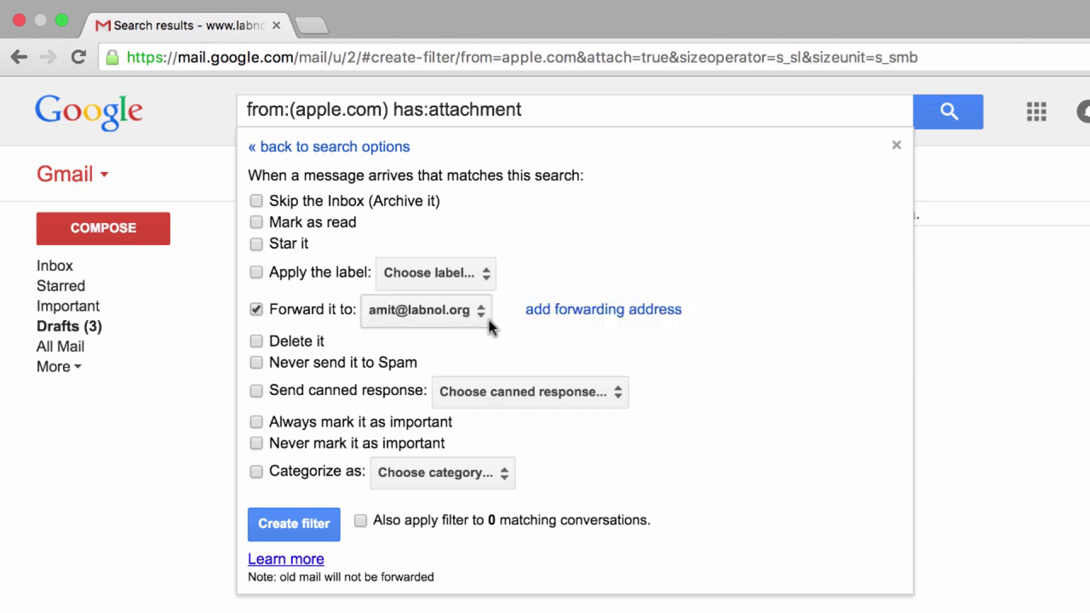
pyautogui.click(298, 525)
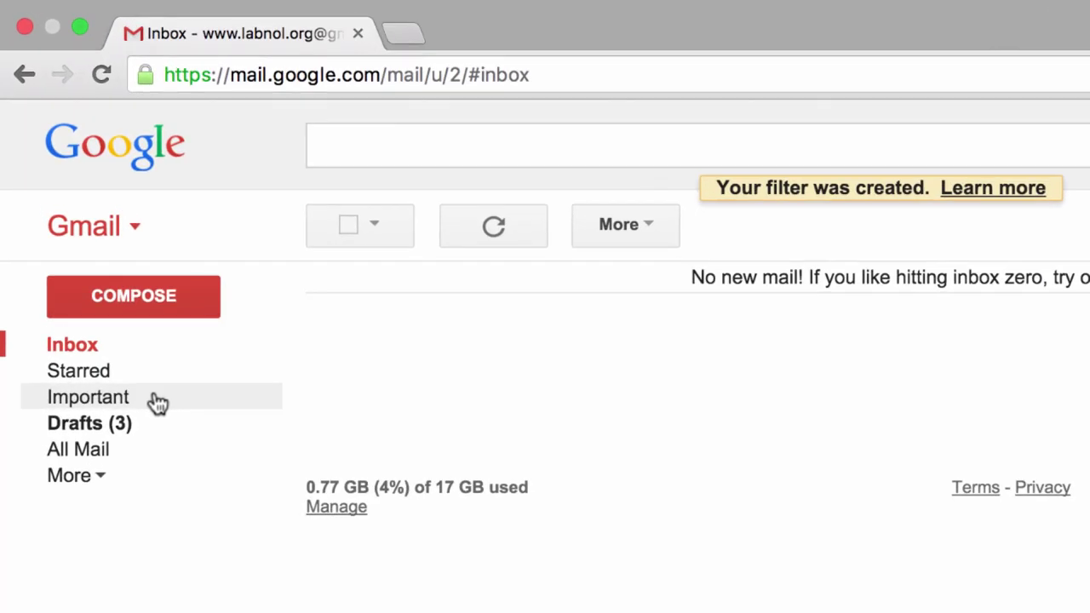
# Step: In Important, select the forwarded access request, Call this week?, Hello Email 1 and Podcast conversations
pyautogui.click(158, 403)
pyautogui.click(332, 320)
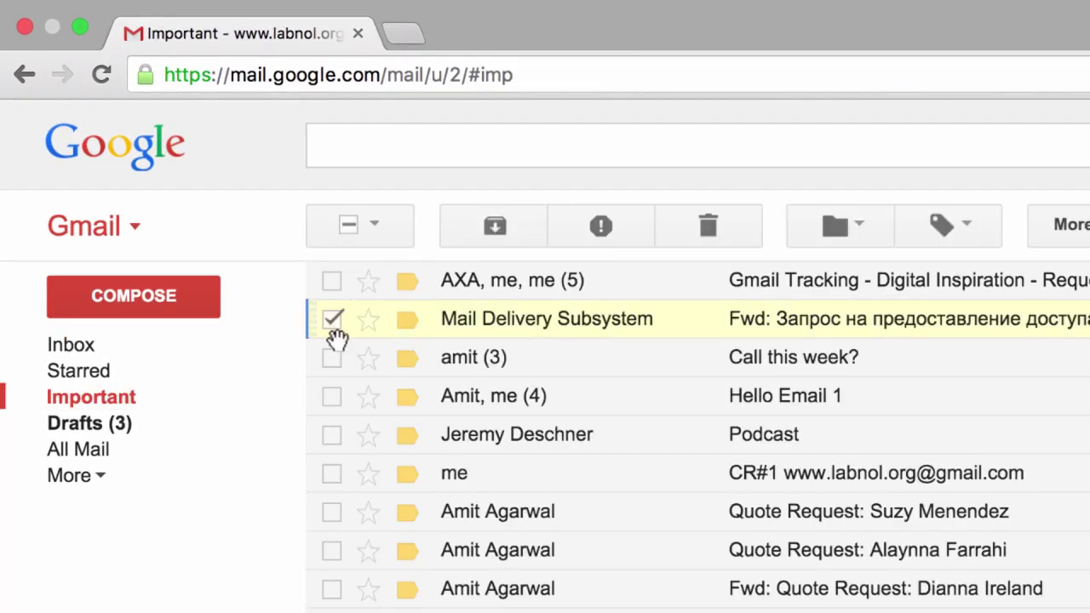
pyautogui.click(332, 358)
pyautogui.click(332, 396)
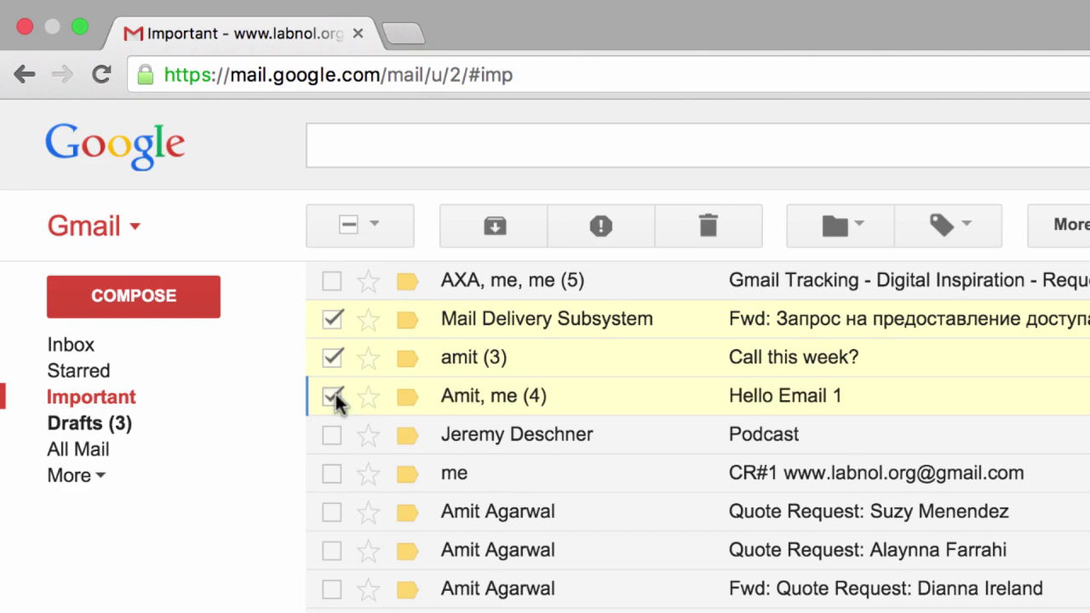
pyautogui.click(332, 436)
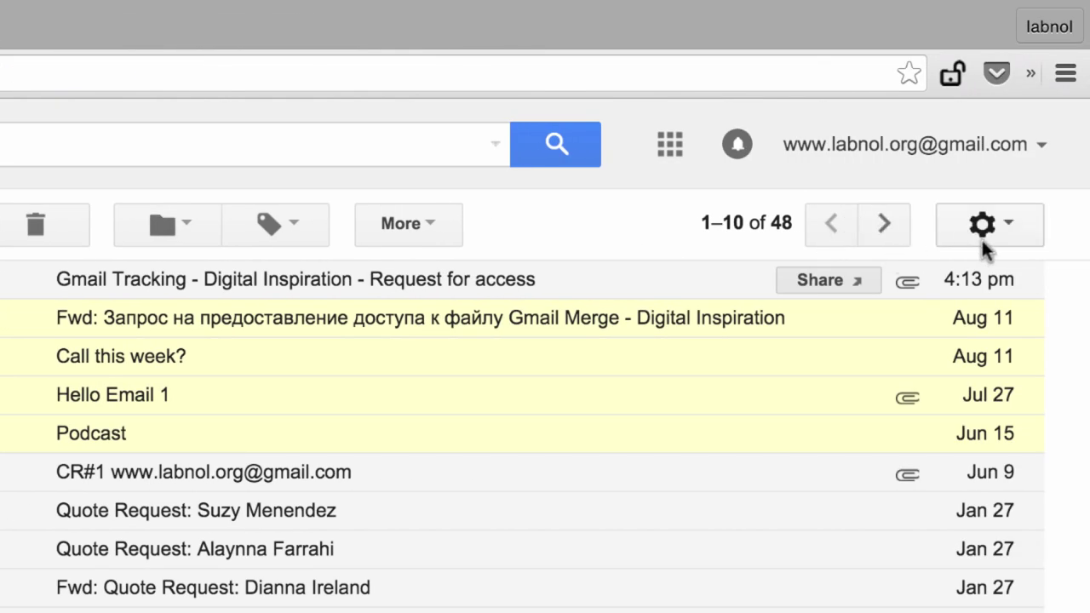
# Step: In Gmail's Forwarding and POP/IMAP settings, begin adding a new forwarding e-mail address
pyautogui.click(982, 245)
pyautogui.click(874, 452)
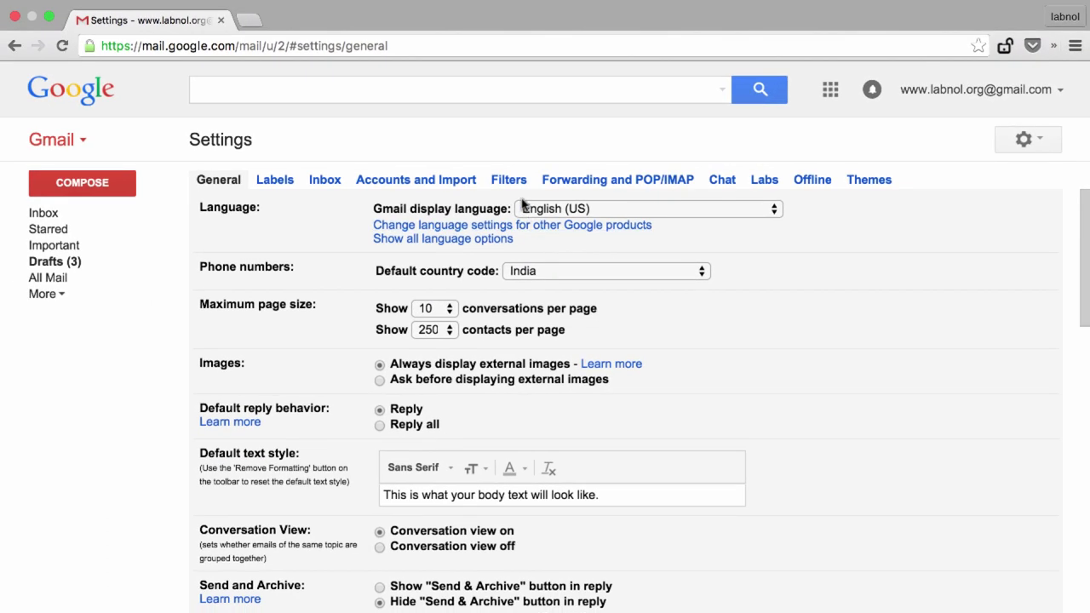
pyautogui.click(601, 180)
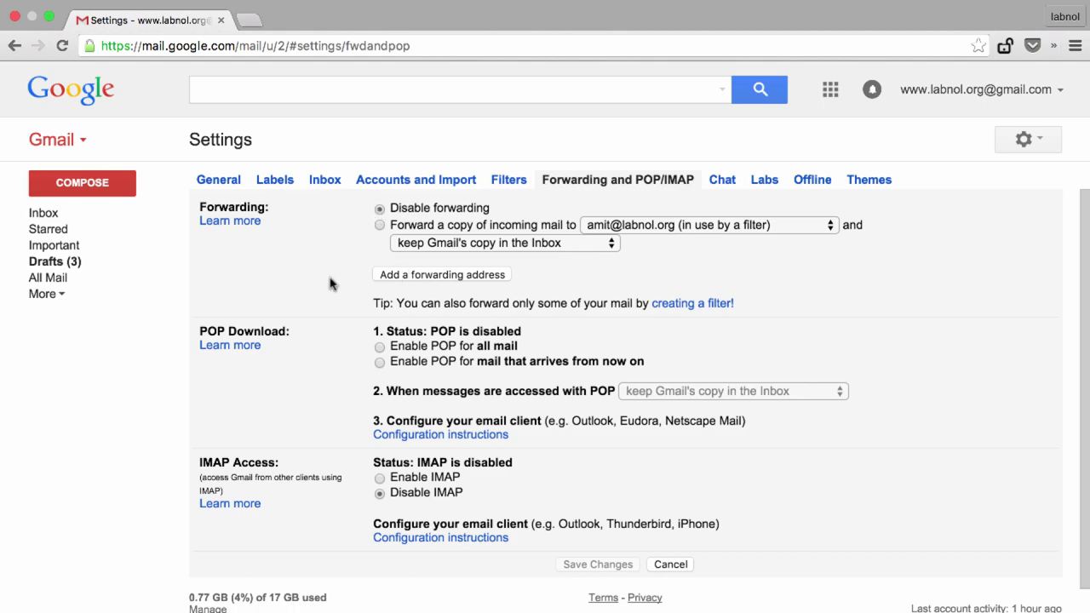
pyautogui.click(444, 278)
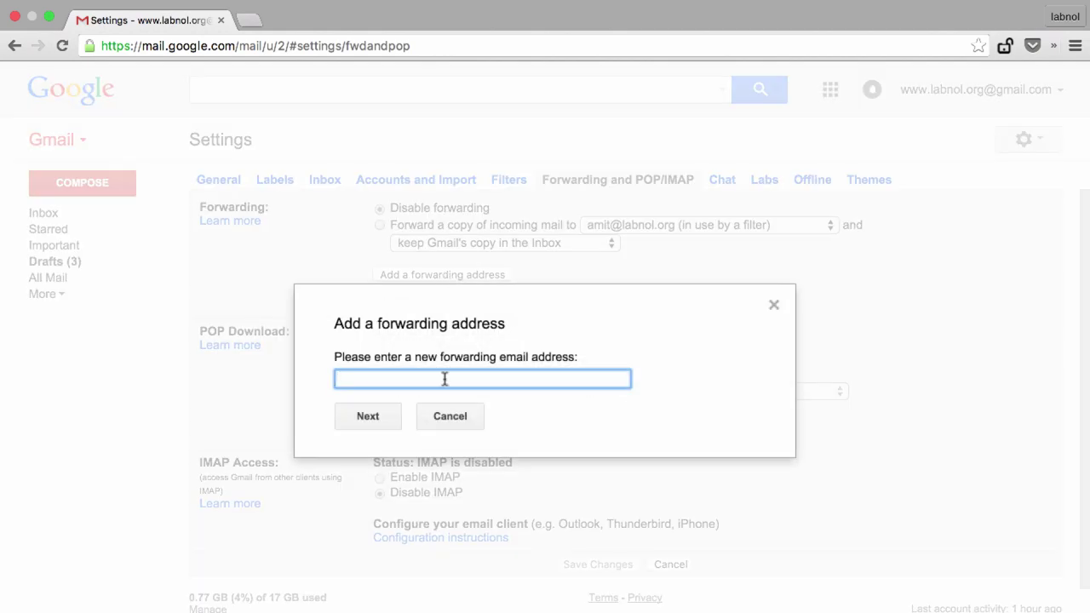
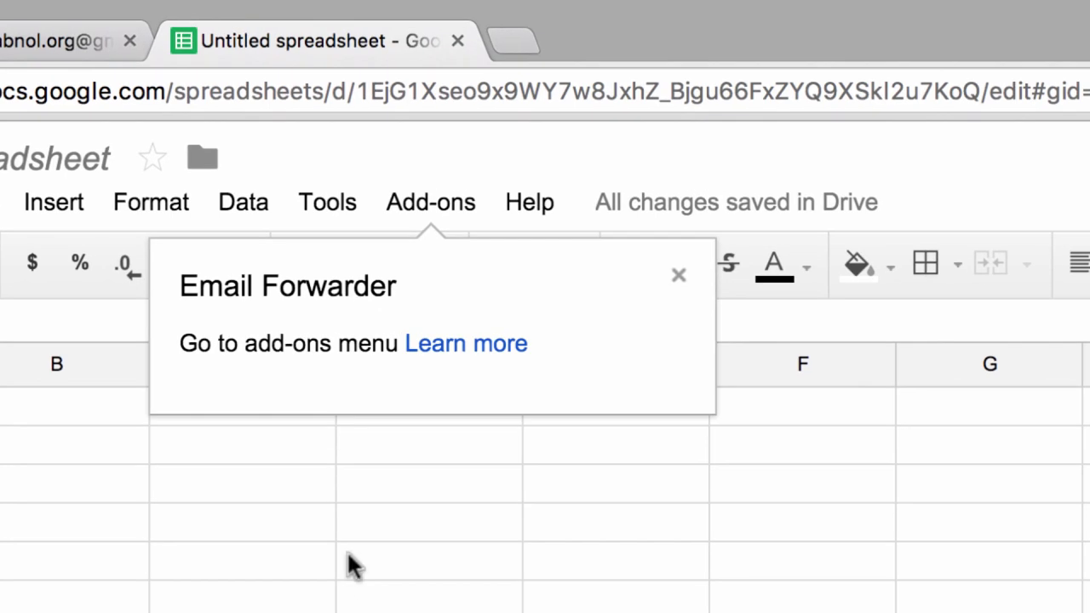
# Step: Open the Email Forwarder add-on's Create New Rule form from the Add-ons menu
pyautogui.click(432, 204)
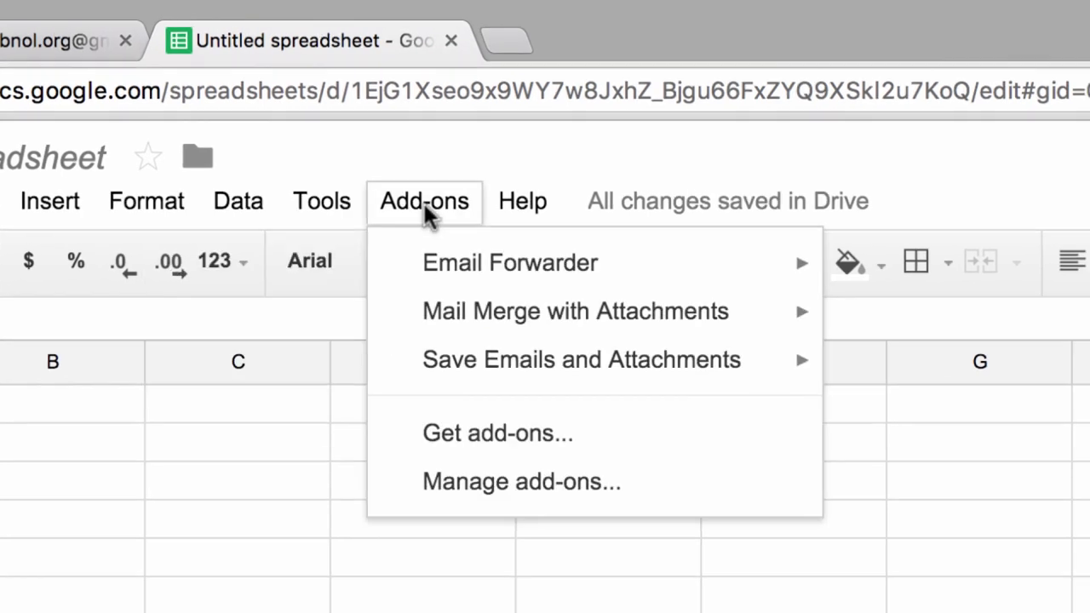
pyautogui.moveTo(453, 296)
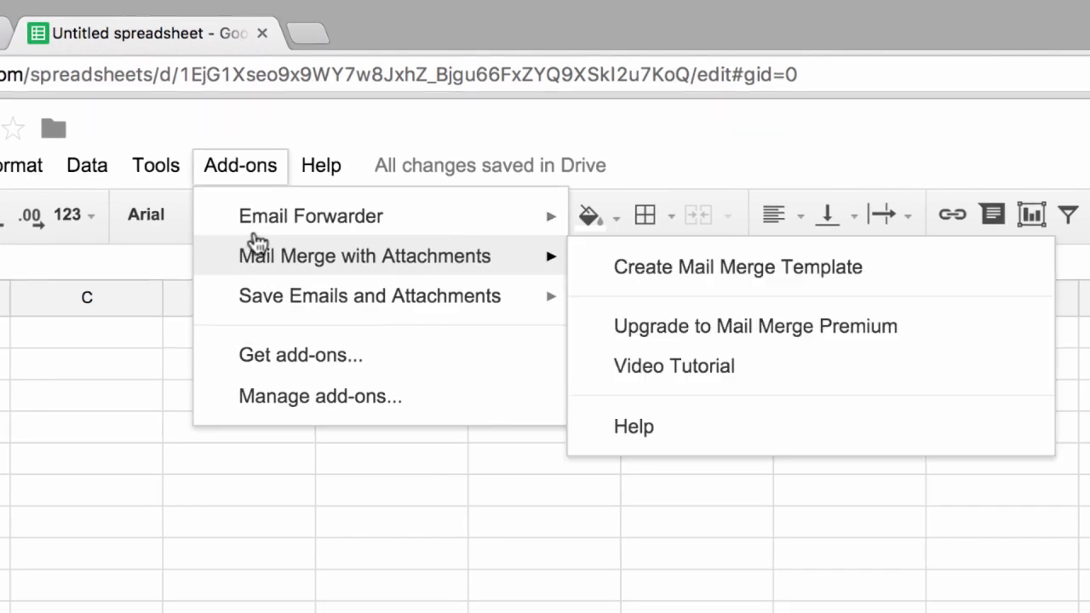
pyautogui.moveTo(281, 224)
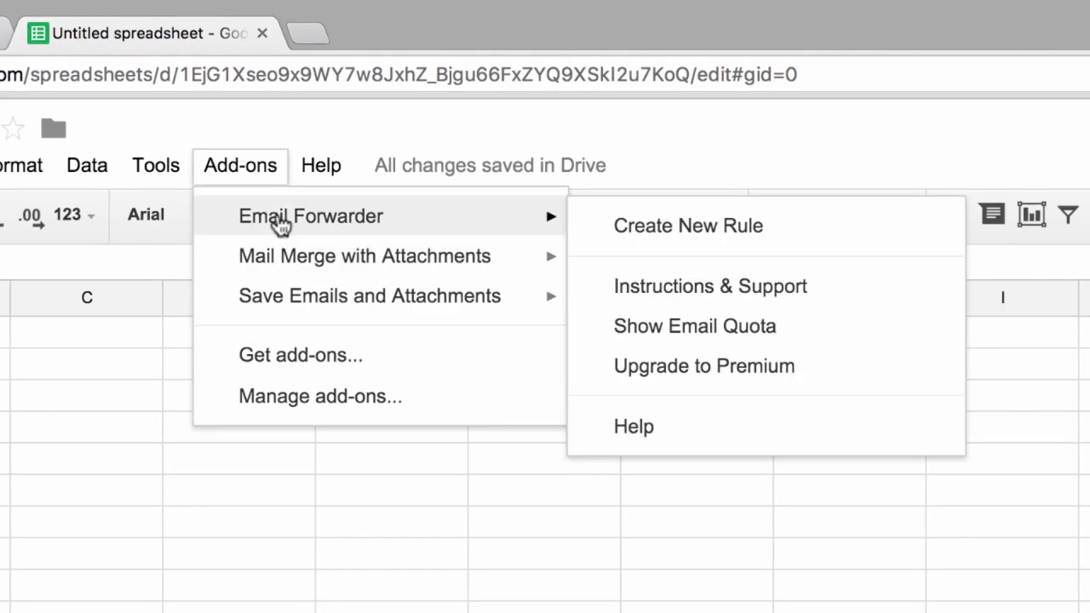
pyautogui.click(643, 228)
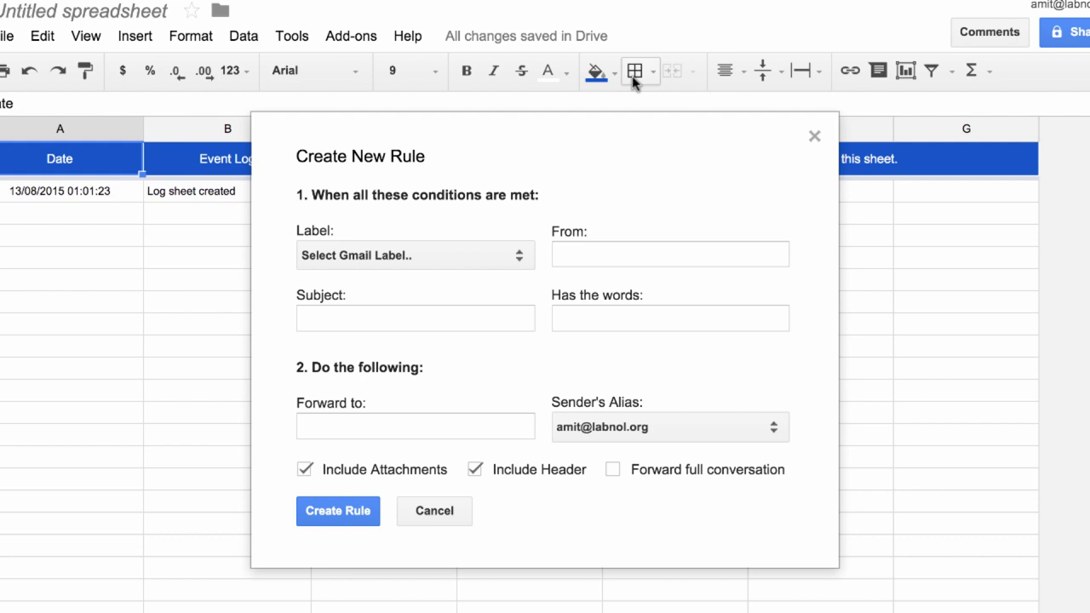
# Step: Fill the rule with From mybank.com, Subject statement, and the accountant's e-mail address as Forward to
pyautogui.click(567, 255)
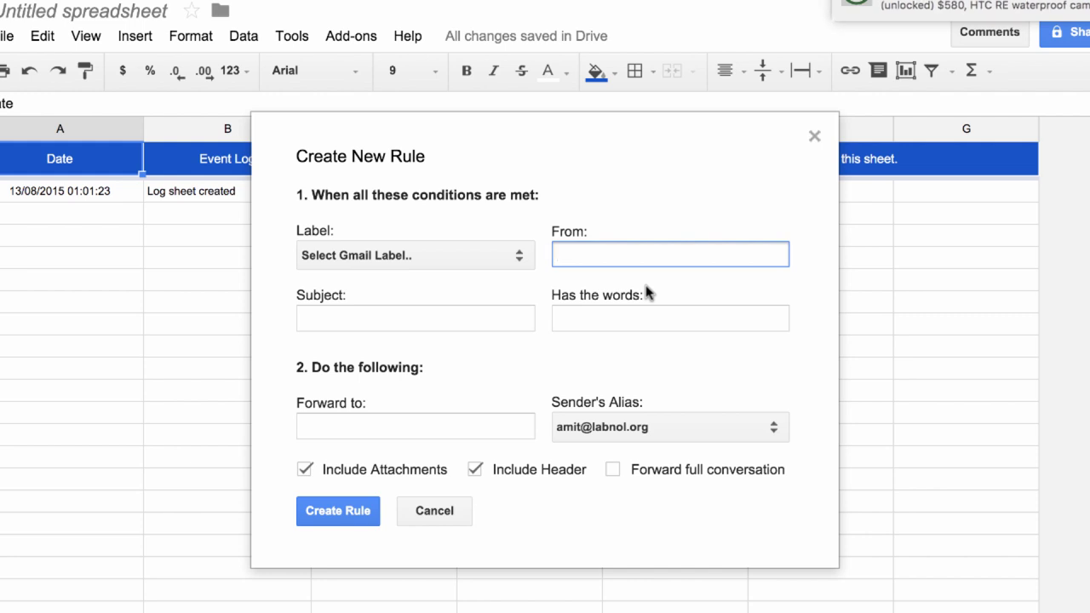
pyautogui.write('my')
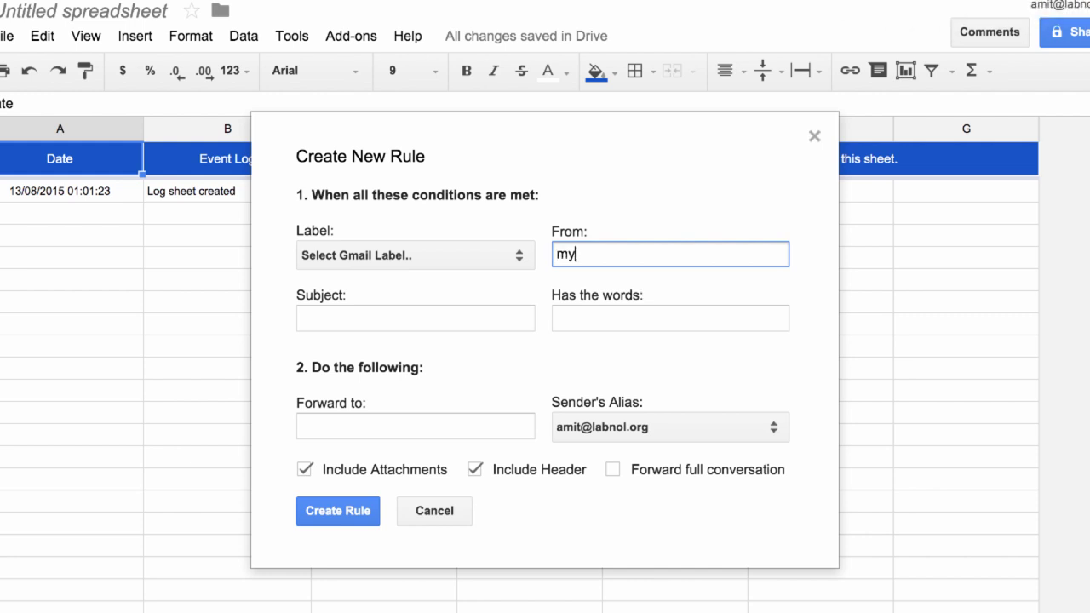
pyautogui.write('bank.com')
pyautogui.click(488, 327)
pyautogui.write('s')
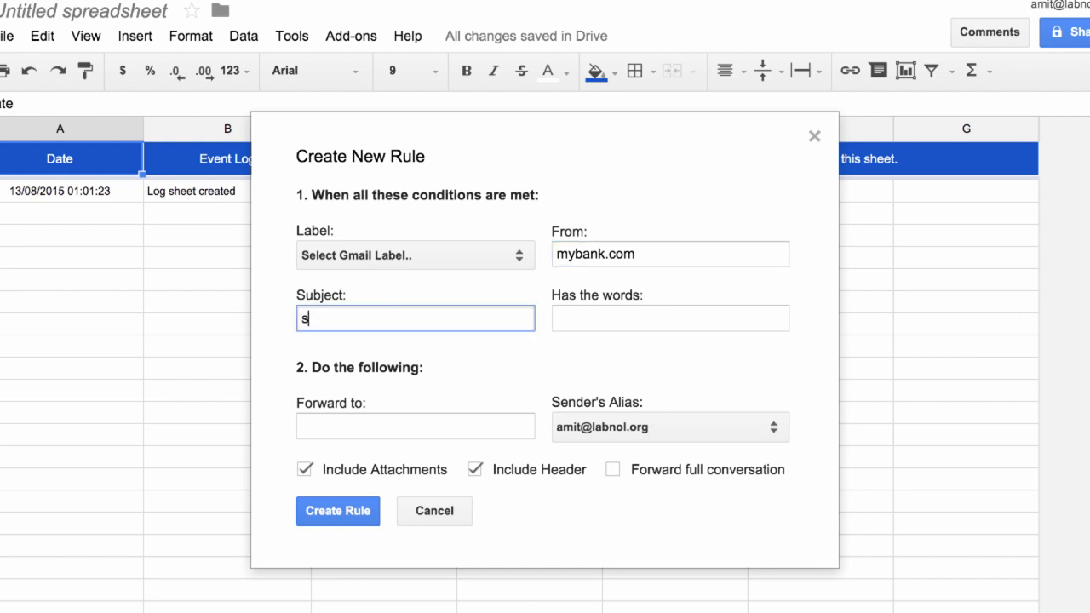
pyautogui.write('tatement')
pyautogui.click(430, 434)
pyautogui.write('acco')
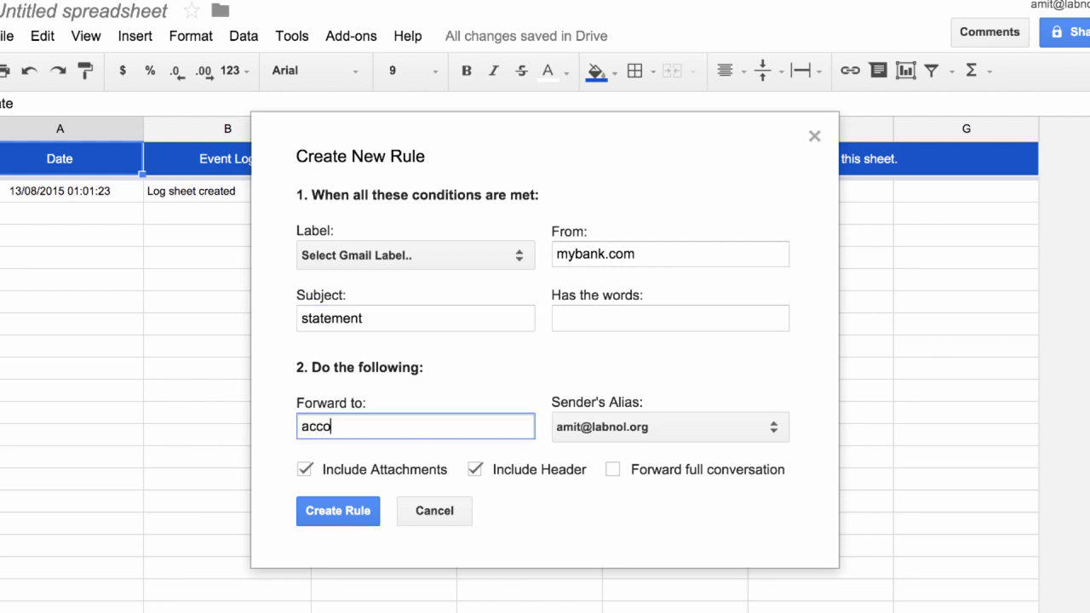
pyautogui.write('untant@example.com')
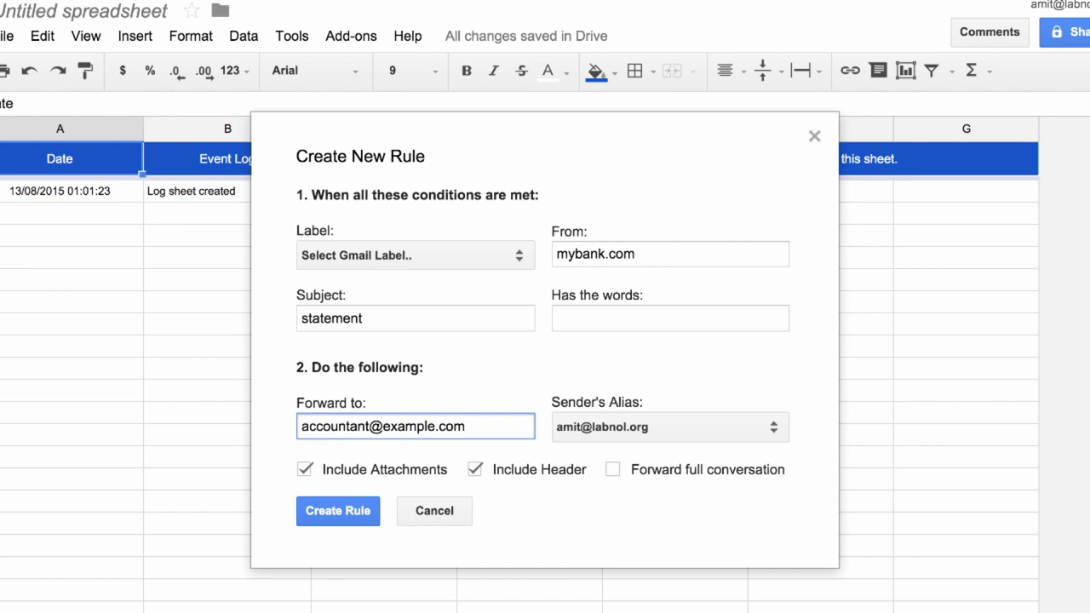
pyautogui.click(647, 427)
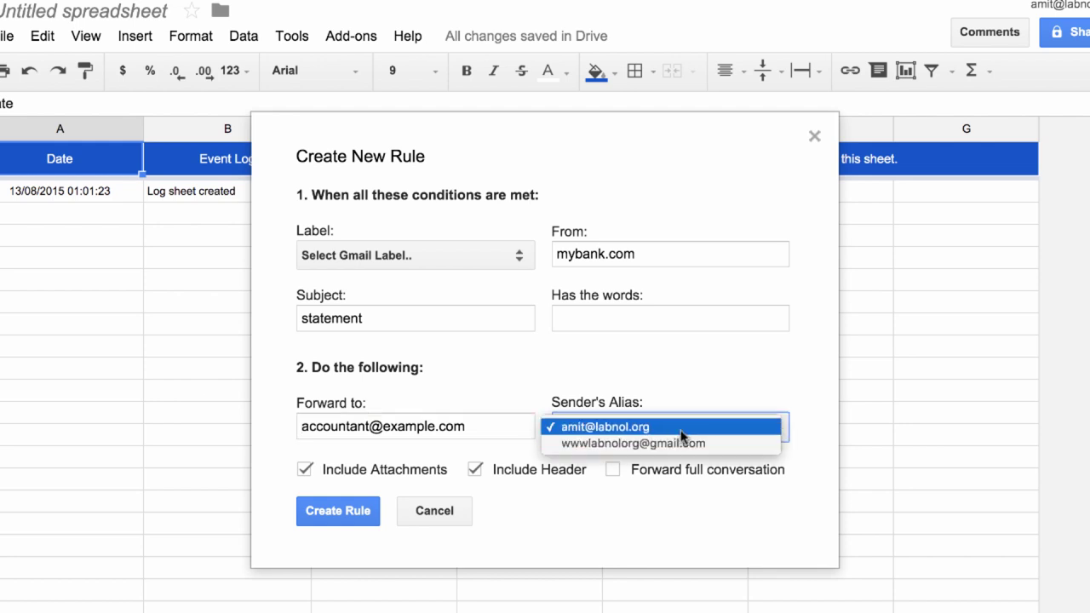
pyautogui.click(732, 428)
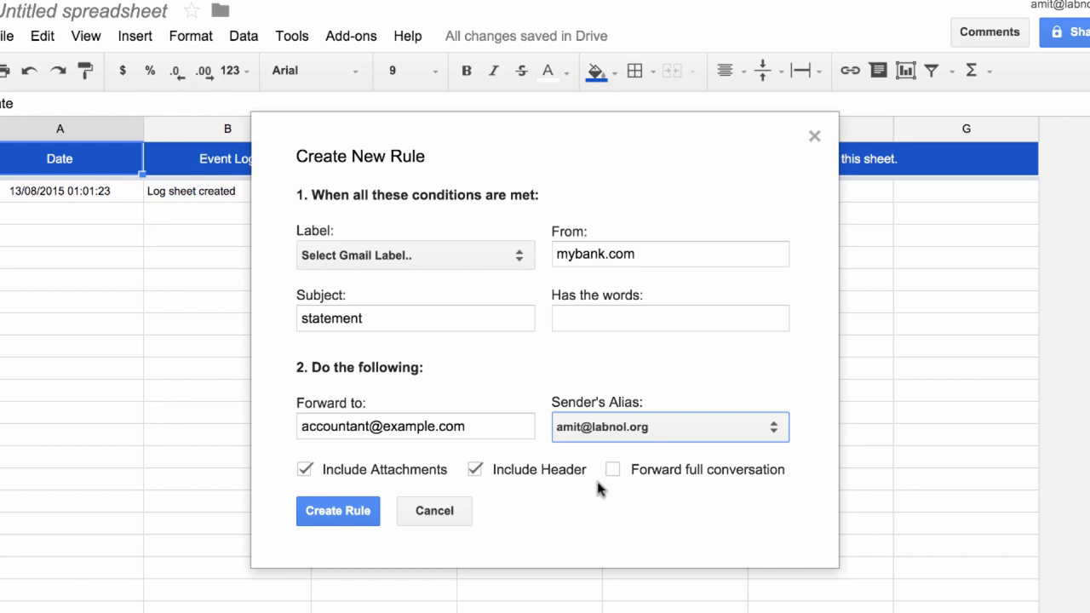
pyautogui.click(352, 508)
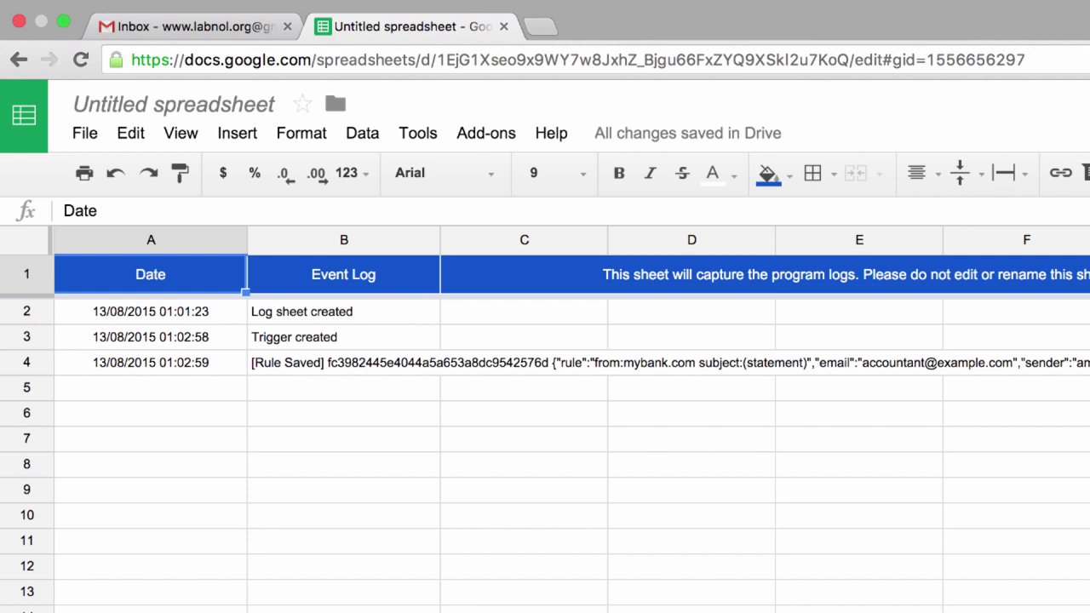
# Step: Open the Add-ons menu in Google Sheets after saving the rule
pyautogui.click(492, 141)
pyautogui.moveTo(515, 173)
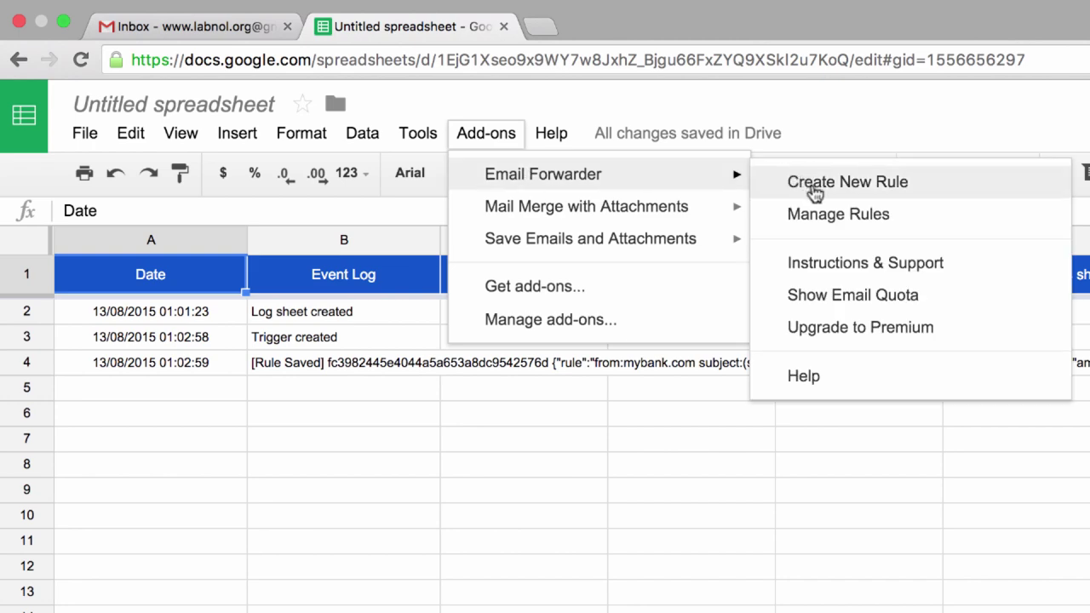
pyautogui.click(822, 218)
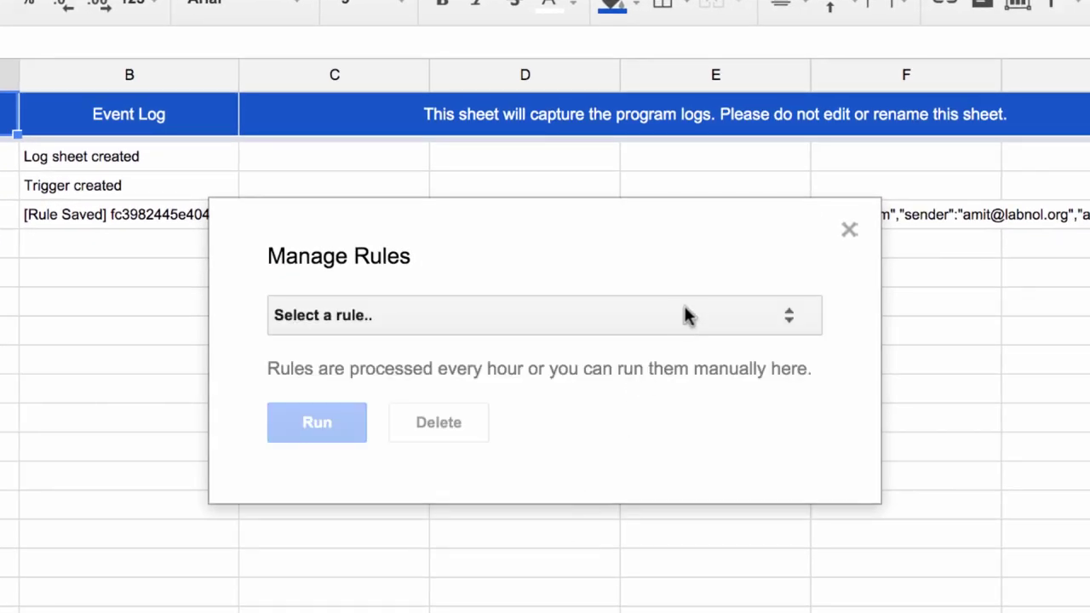
pyautogui.click(688, 317)
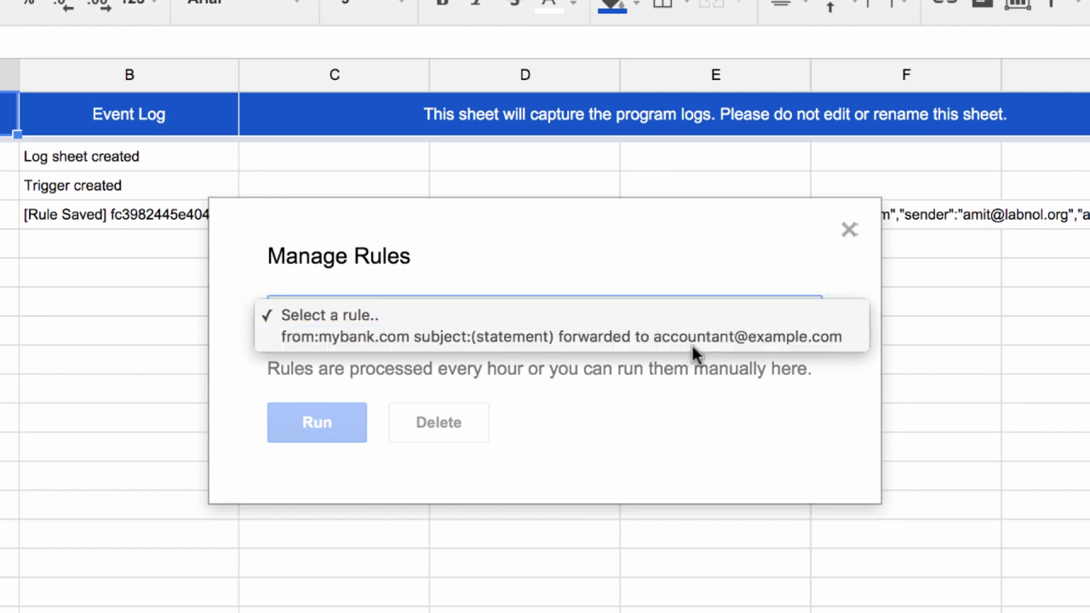
pyautogui.click(701, 340)
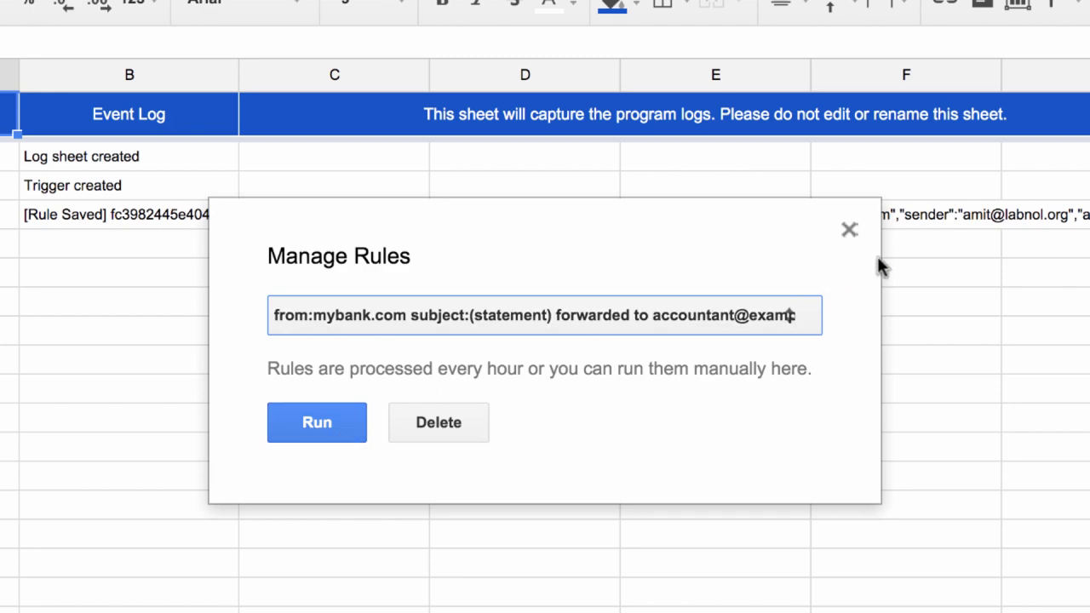
pyautogui.click(850, 230)
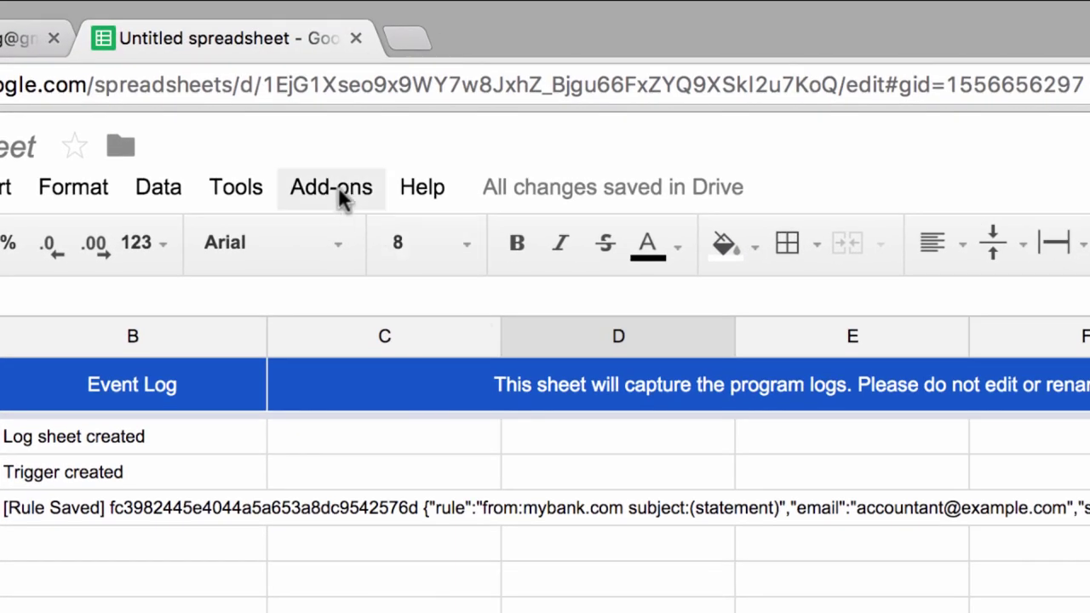
# Step: Start a new Email Forwarder rule via Add-ons > Email Forwarder > Create New Rule
pyautogui.click(340, 196)
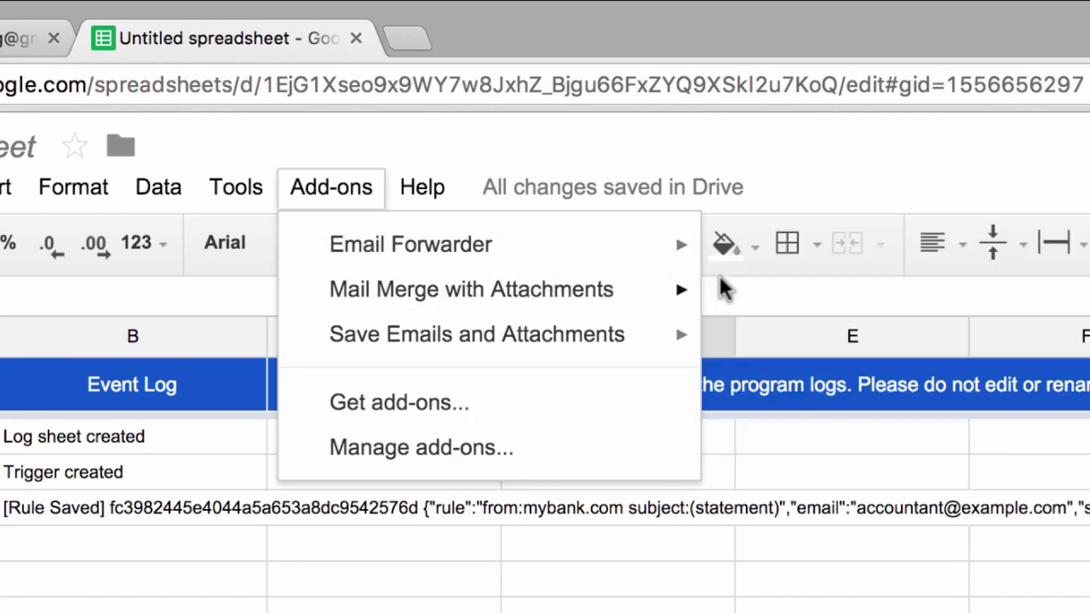
pyautogui.moveTo(655, 251)
pyautogui.click(784, 258)
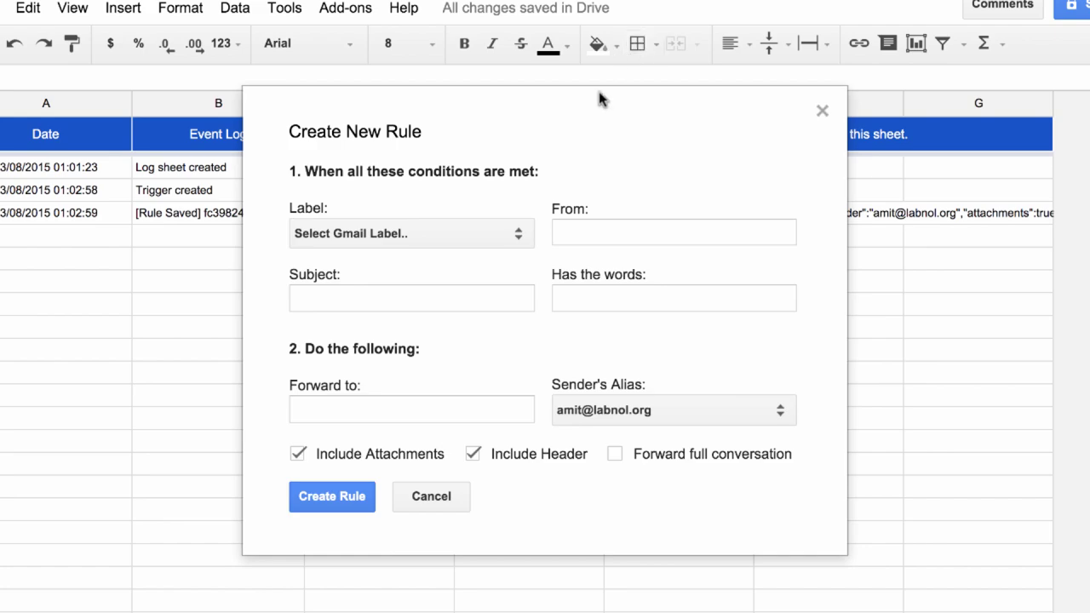
# Step: Set the rule's Label condition to Important
pyautogui.click(474, 227)
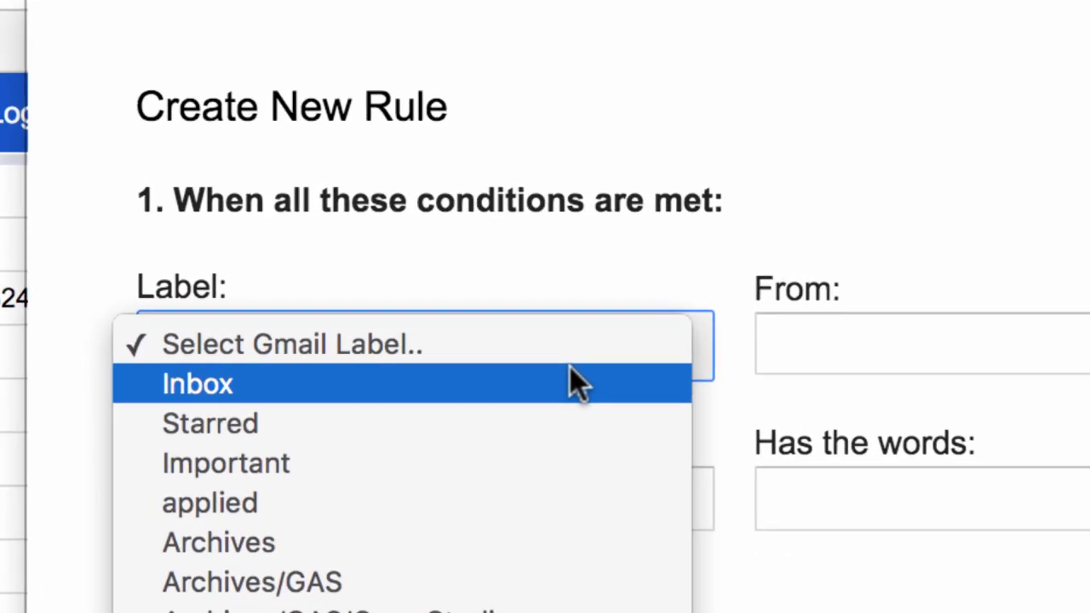
pyautogui.click(413, 465)
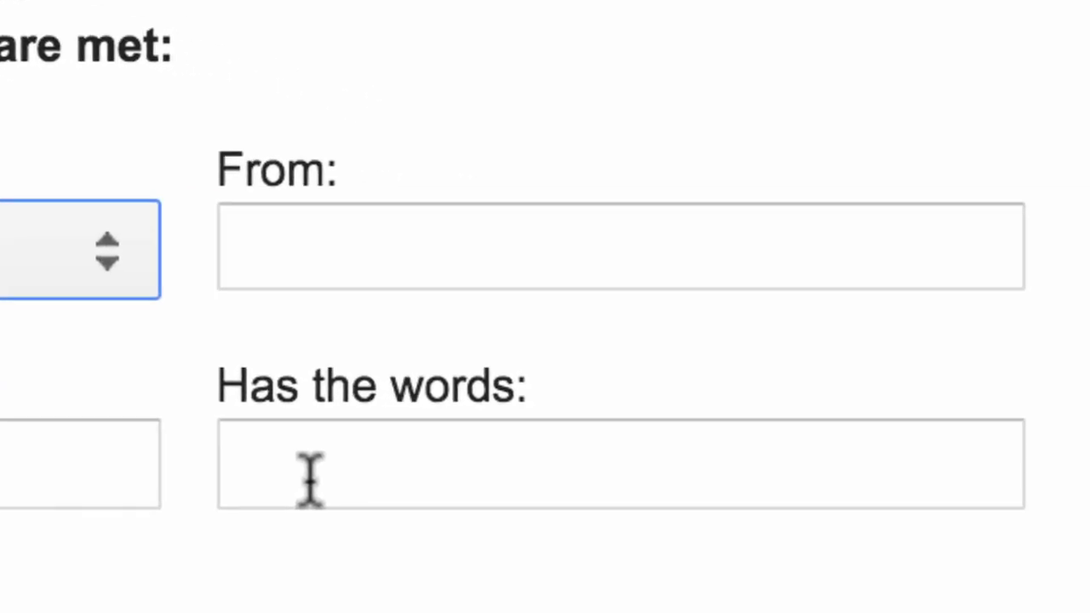
pyautogui.click(309, 479)
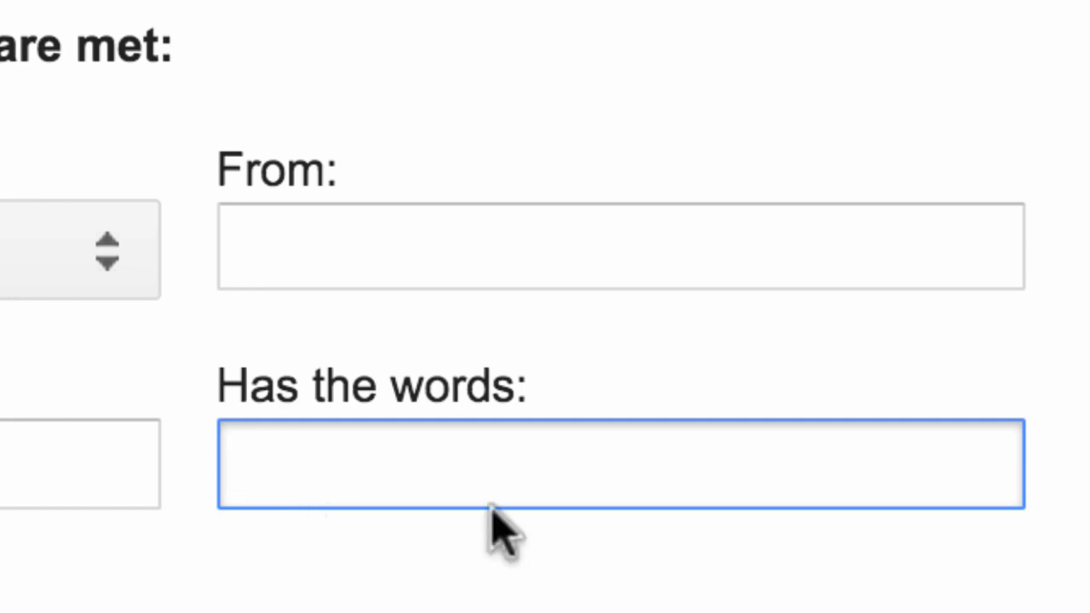
# Step: Enter newer_than:2d larger:5M has:attachment as search words and a personal Gmail address as Forward to
pyautogui.write('newer_than:2d')
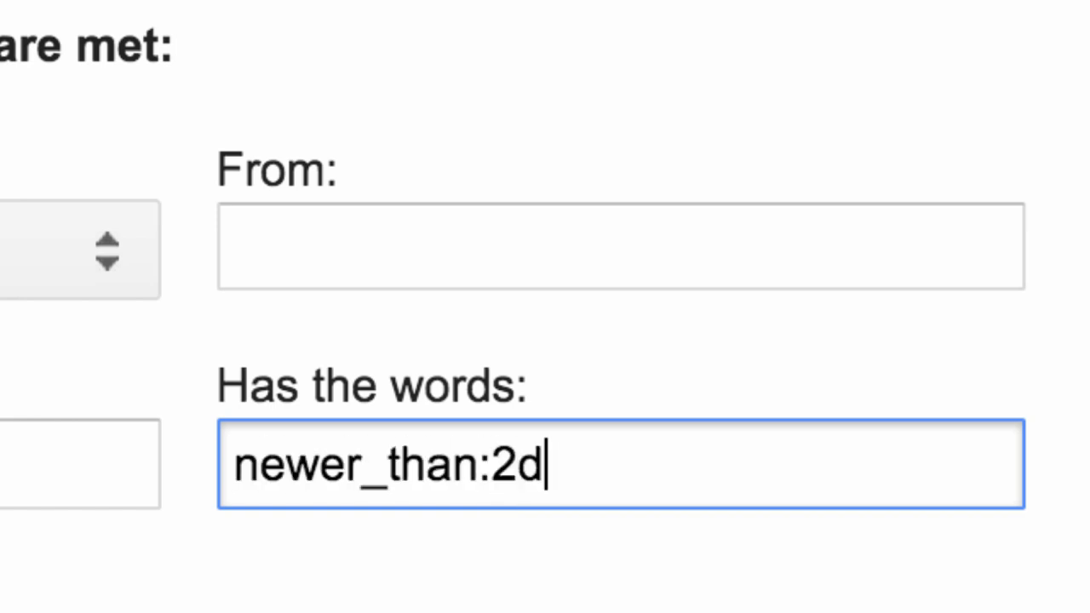
pyautogui.write(' larger')
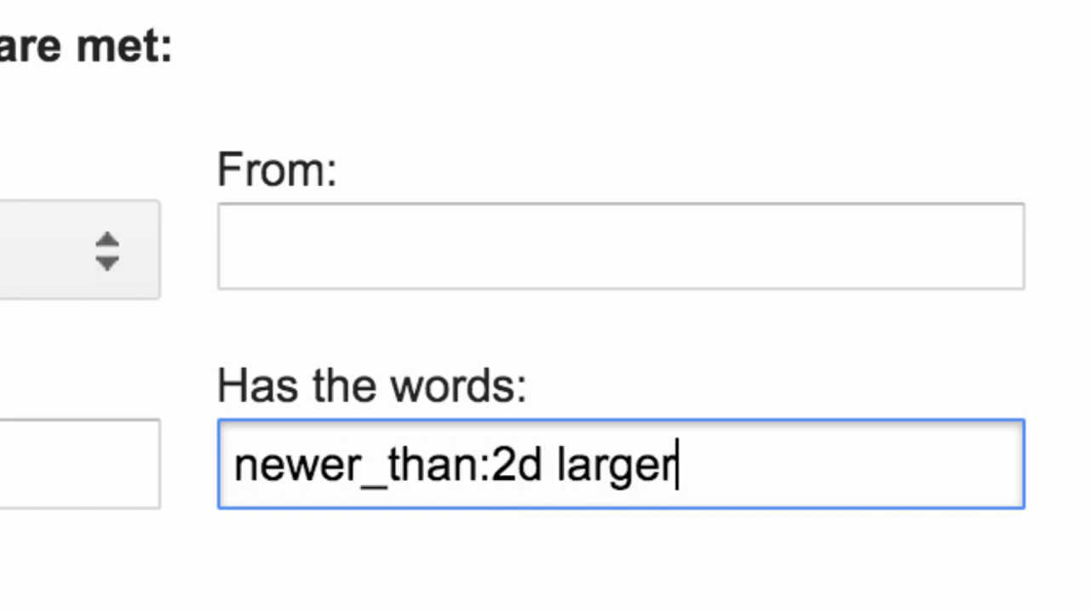
pyautogui.write(':5M')
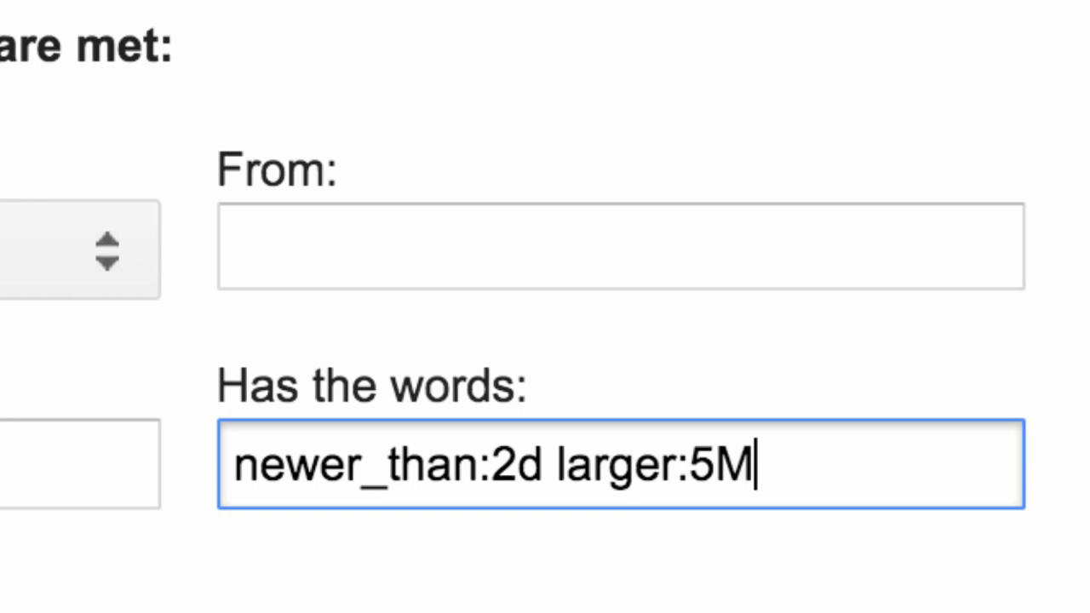
pyautogui.write(' has:a')
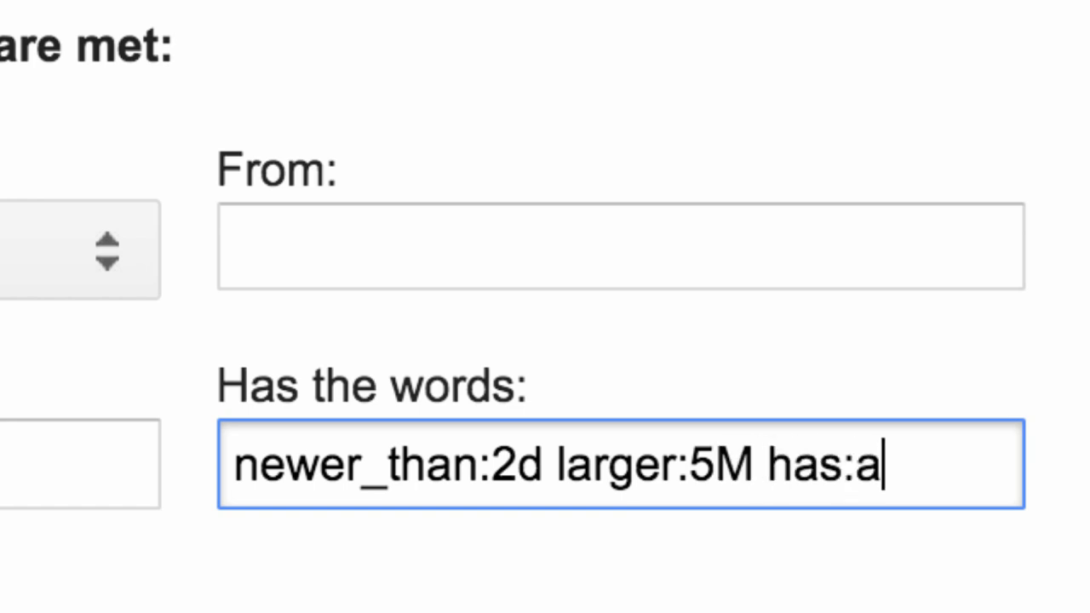
pyautogui.write('ttachment')
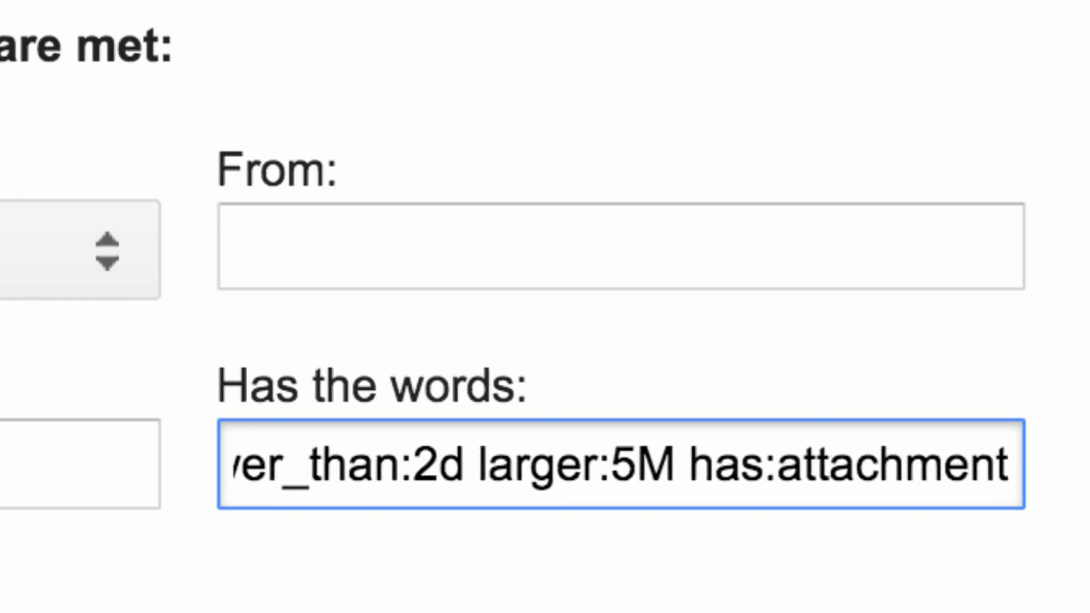
pyautogui.click(452, 608)
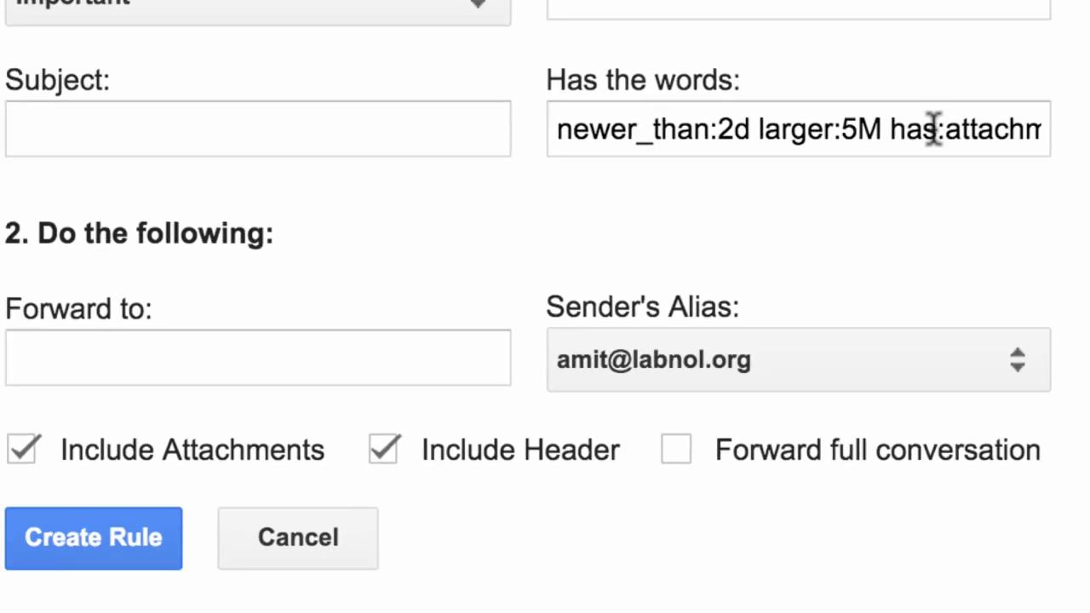
pyautogui.click(213, 296)
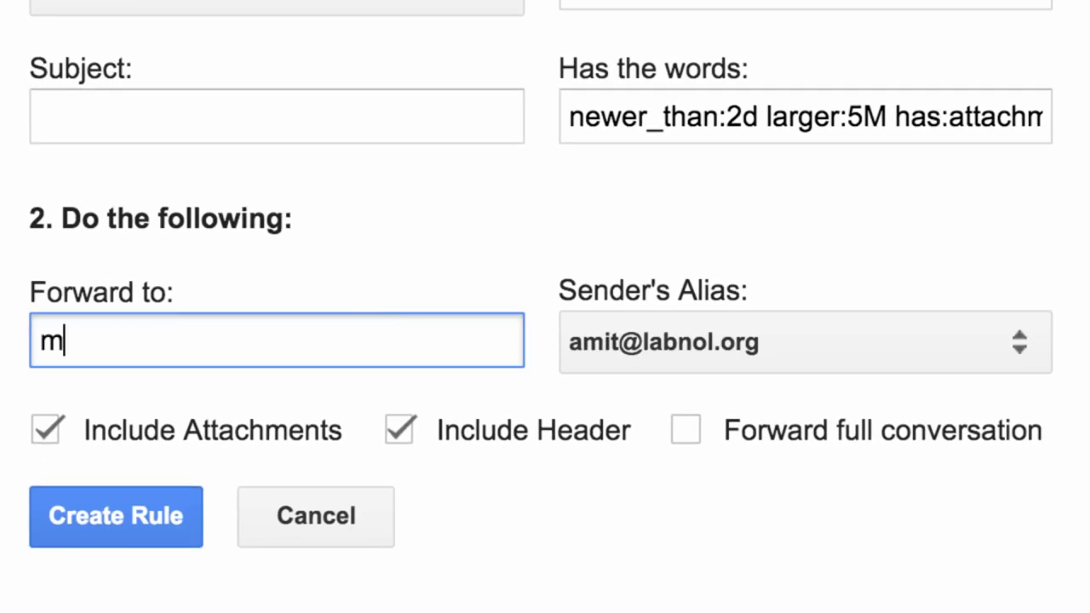
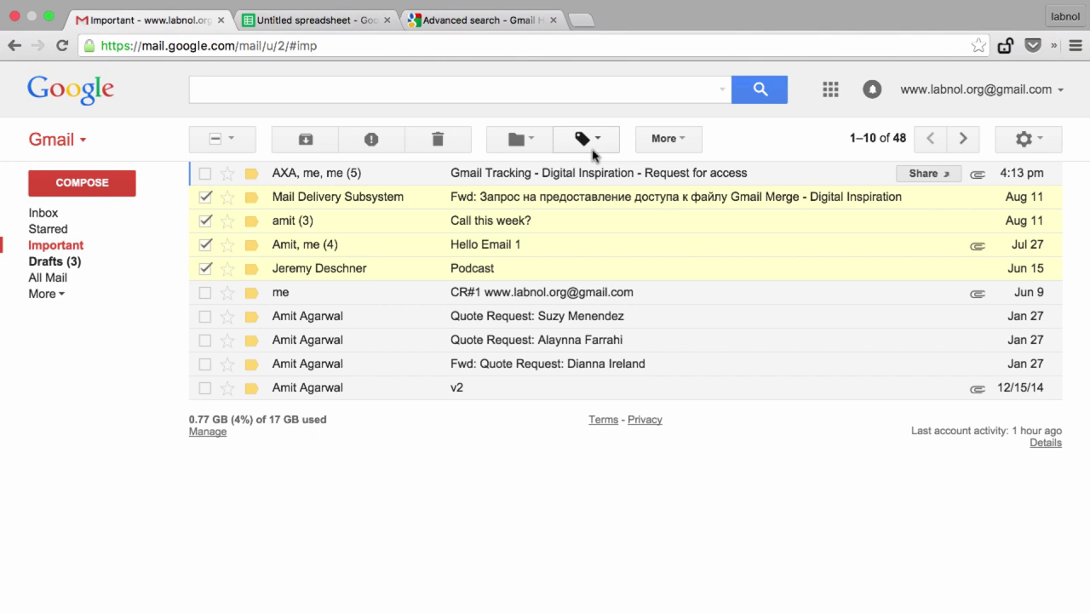
# Step: Create the label Forward These Now and apply it to the four selected conversations
pyautogui.click(576, 147)
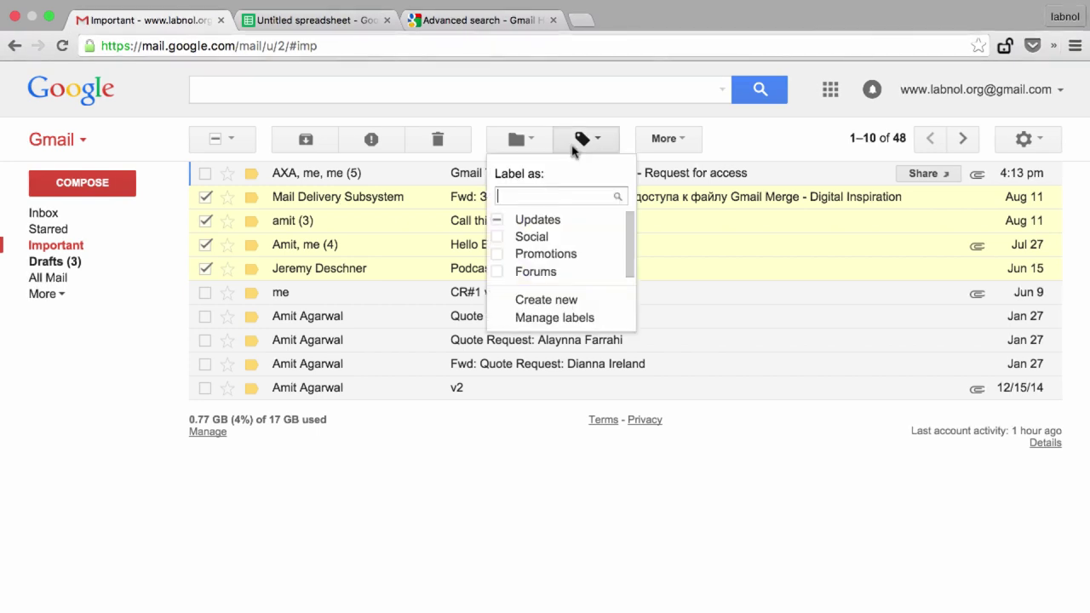
pyautogui.click(568, 301)
pyautogui.write('Forward These Now')
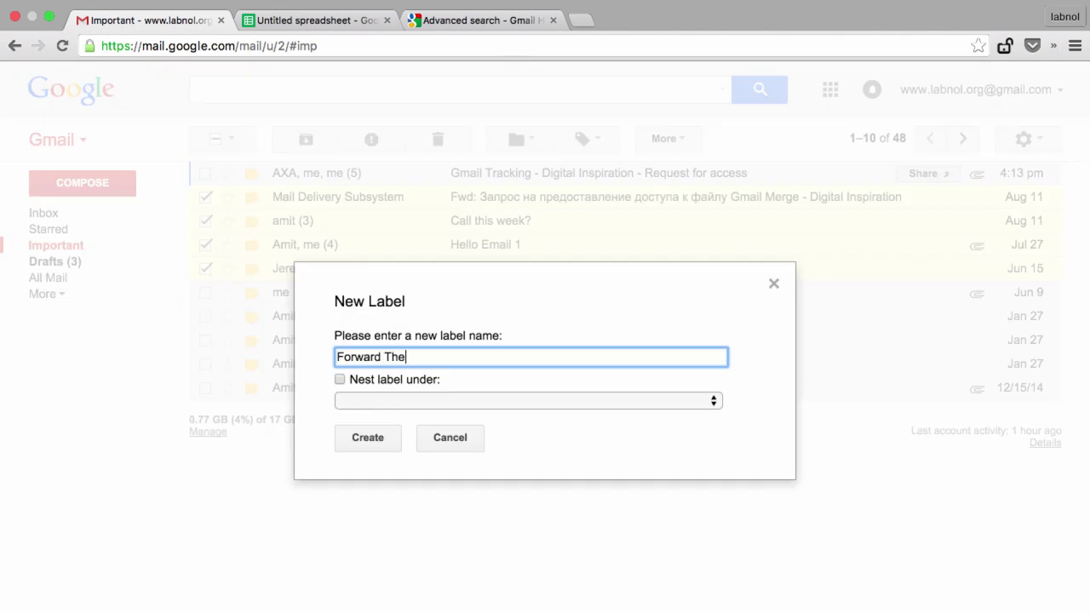
pyautogui.click(382, 444)
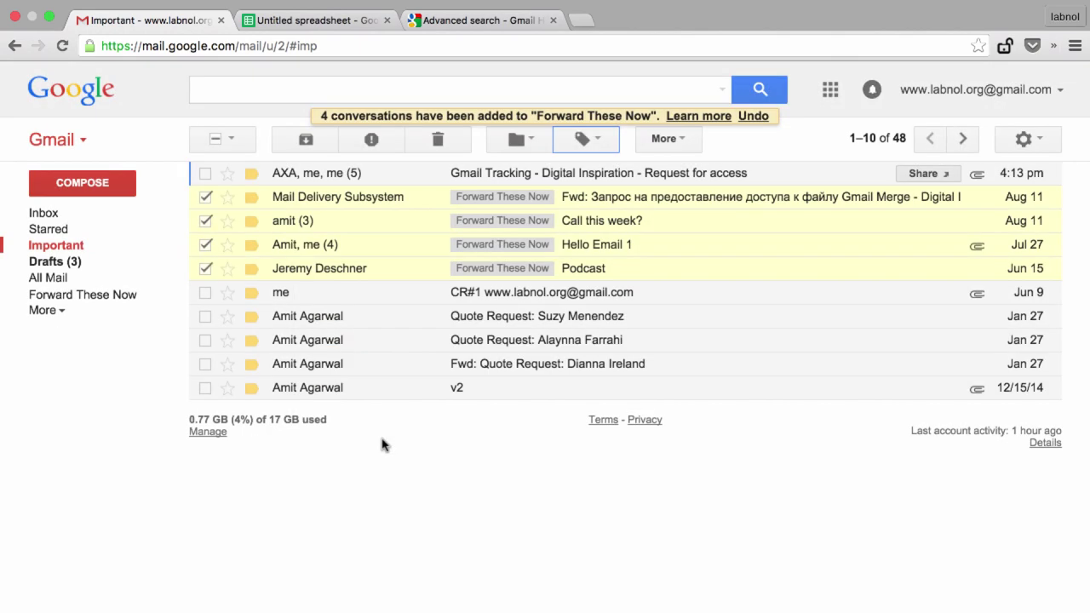
pyautogui.click(360, 20)
# Step: Open another Create New Rule form from Add-ons > Email Forwarder
pyautogui.click(376, 104)
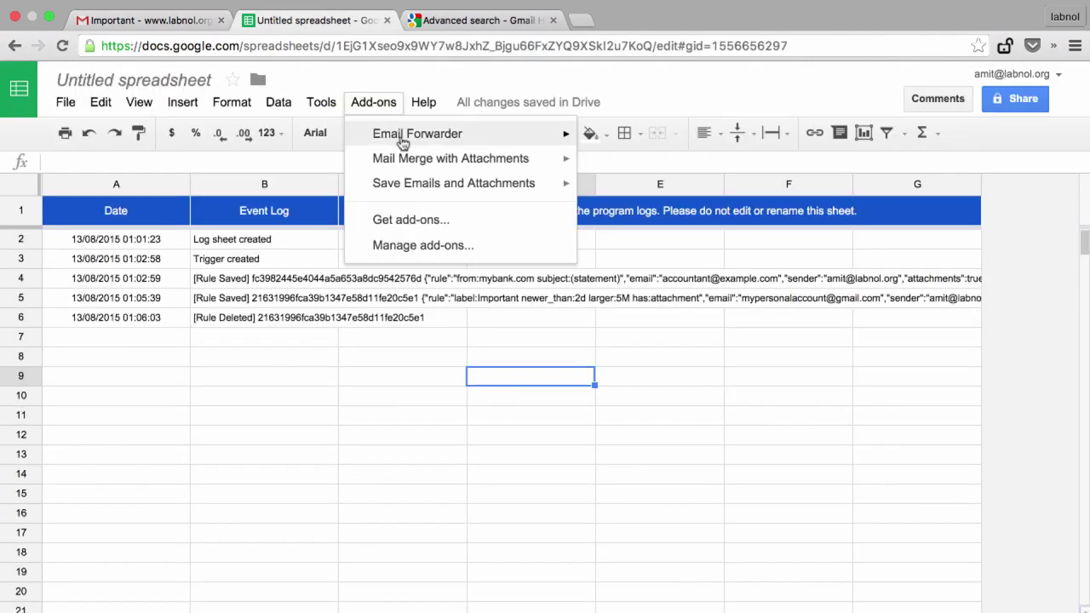
pyautogui.moveTo(401, 136)
pyautogui.click(682, 143)
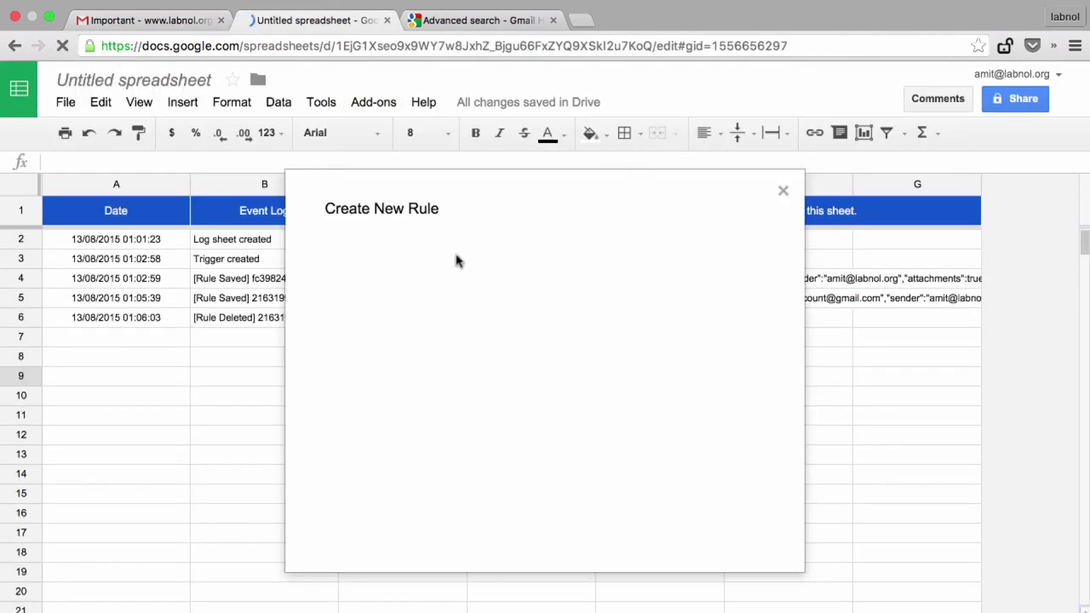
# Step: Set Label to Forward These Now, forward to a personal Gmail address, and create the rule
pyautogui.click(468, 295)
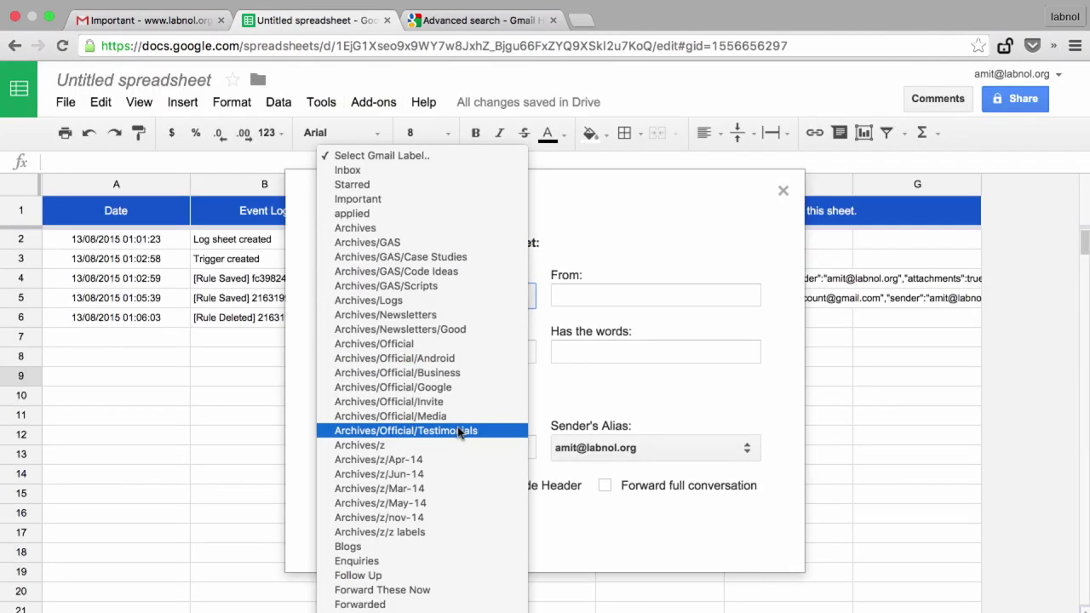
pyautogui.click(467, 590)
pyautogui.click(396, 451)
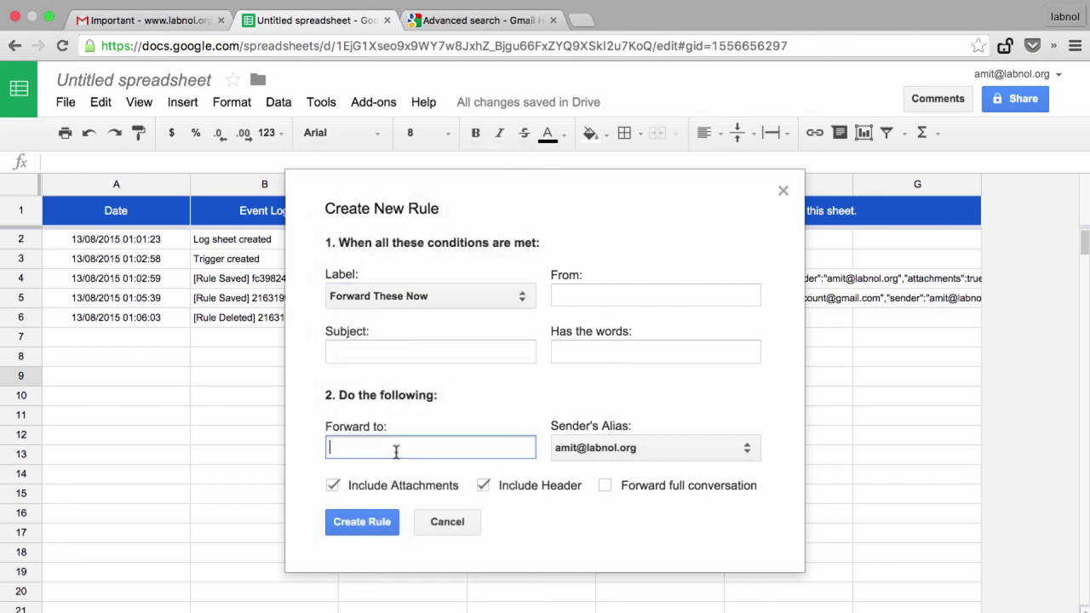
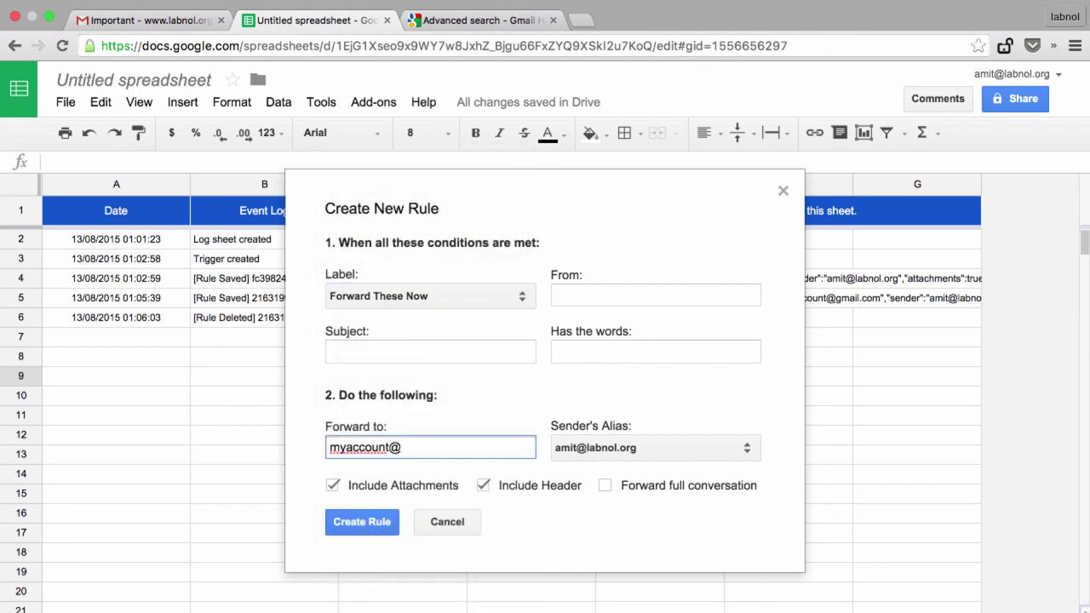
pyautogui.press('Tab')
pyautogui.click(372, 527)
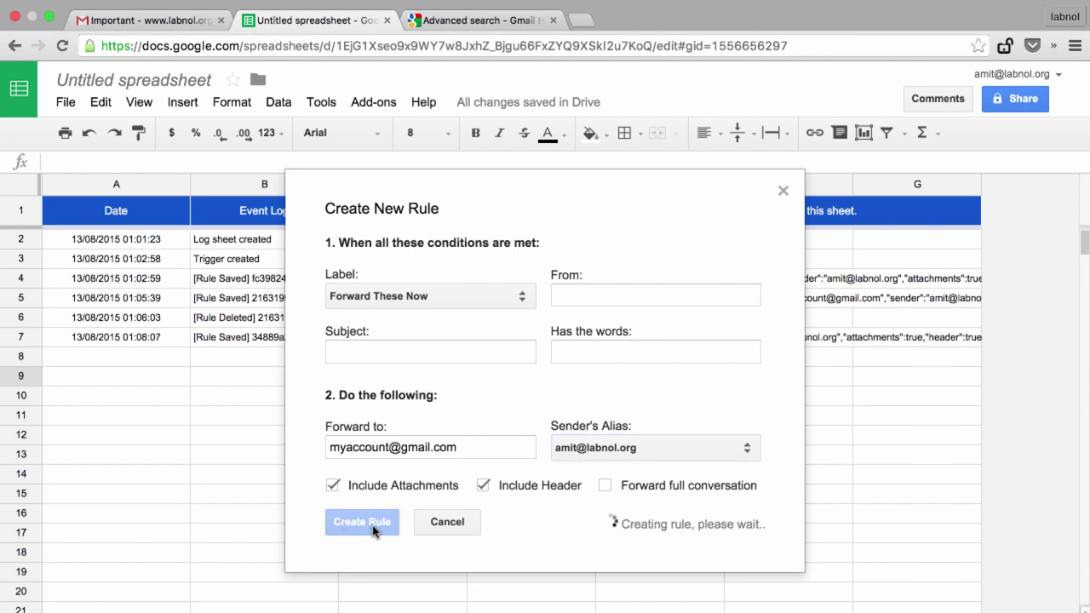
pyautogui.click(373, 102)
# Step: In Email Forwarder's Manage Rules, select the label:Forward-These-Now rule and run it immediately
pyautogui.moveTo(426, 136)
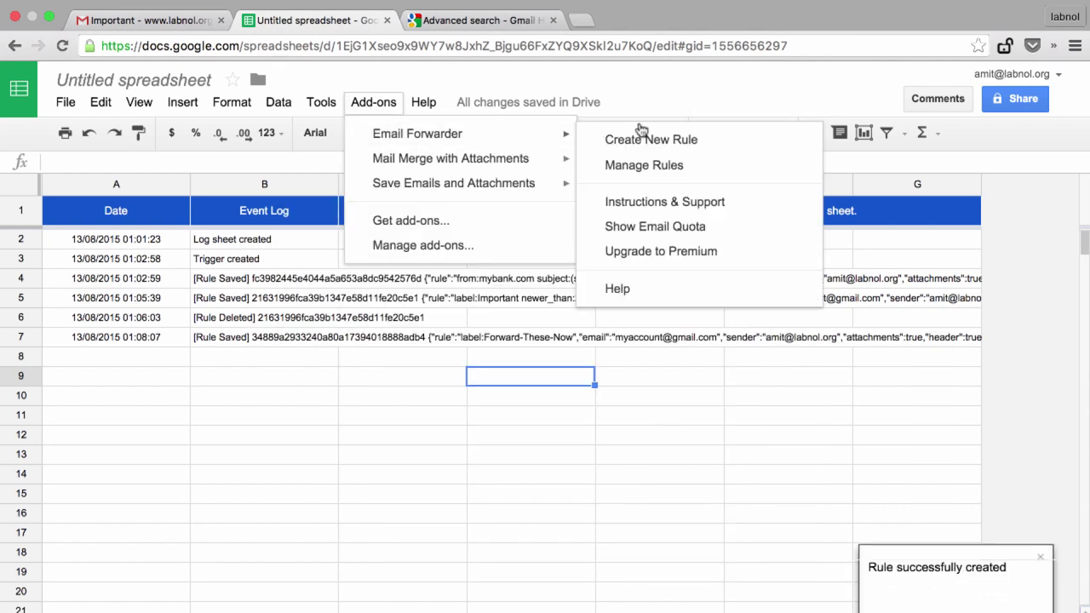
pyautogui.click(622, 270)
pyautogui.click(455, 350)
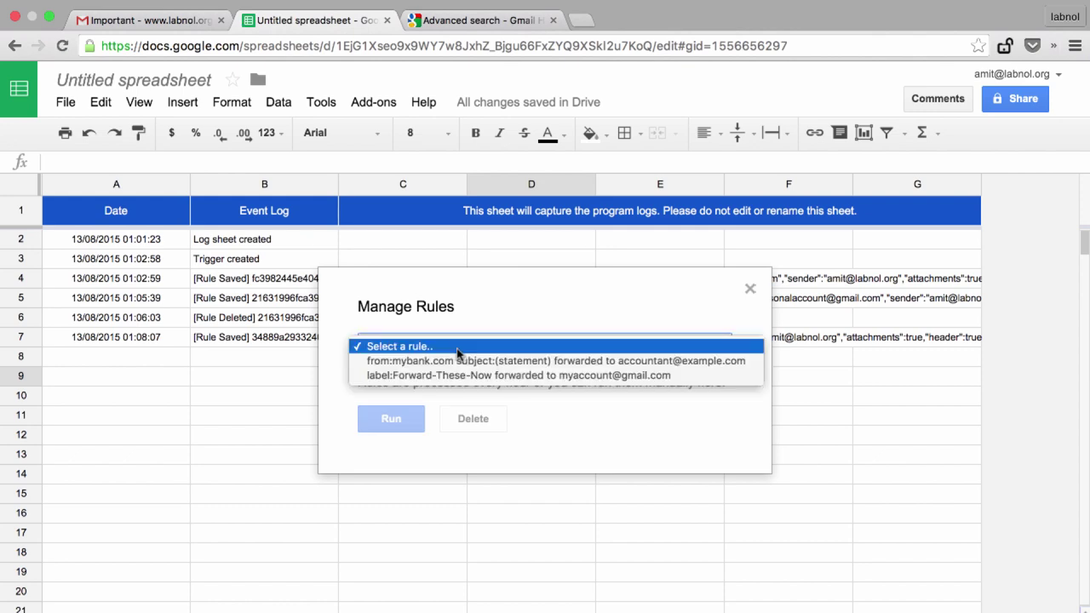
pyautogui.click(454, 376)
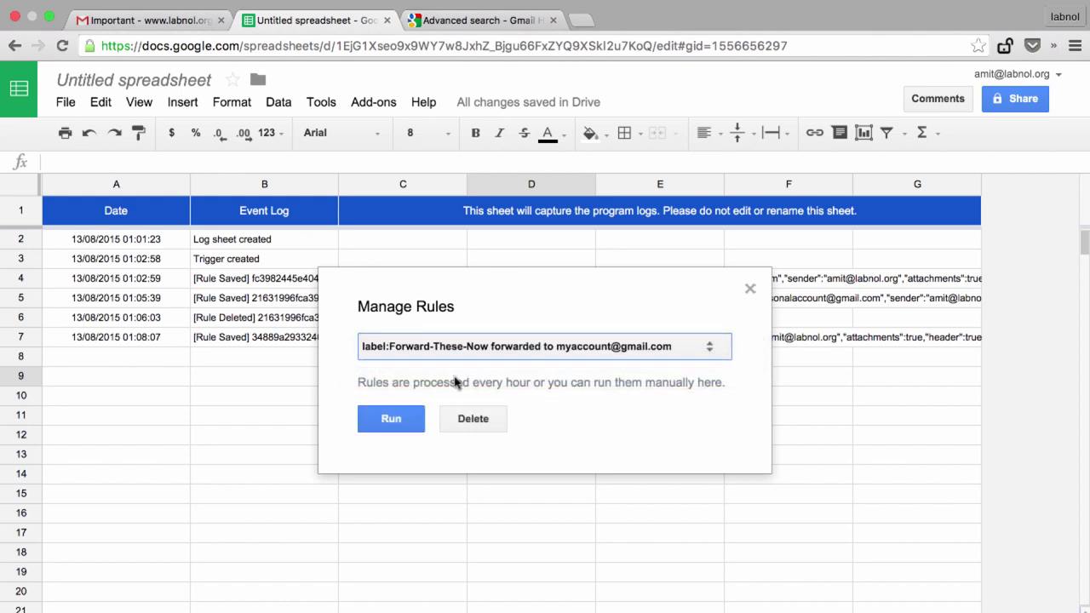
pyautogui.click(391, 418)
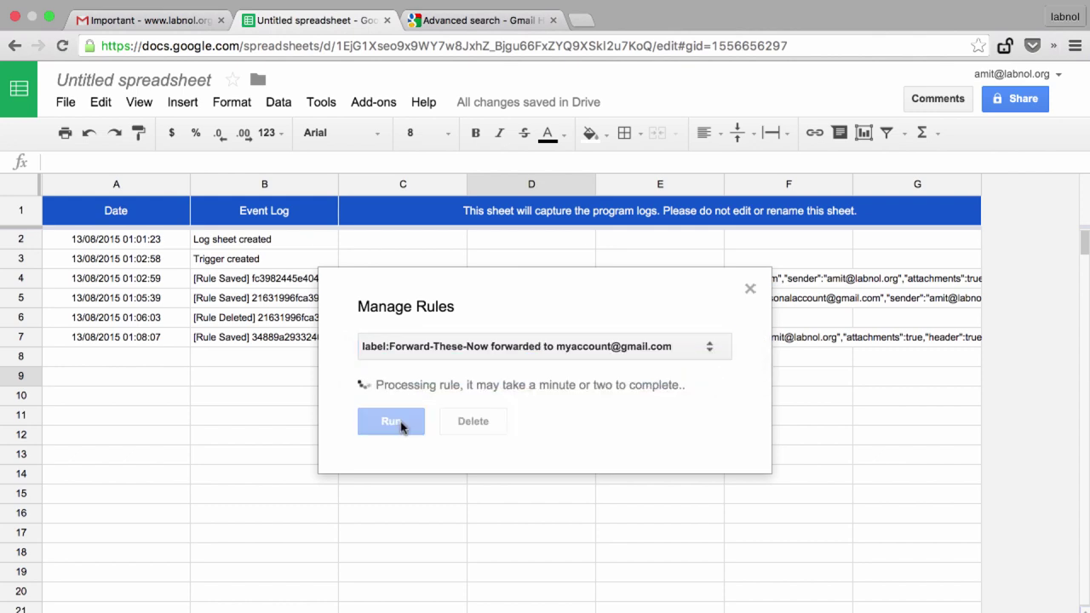